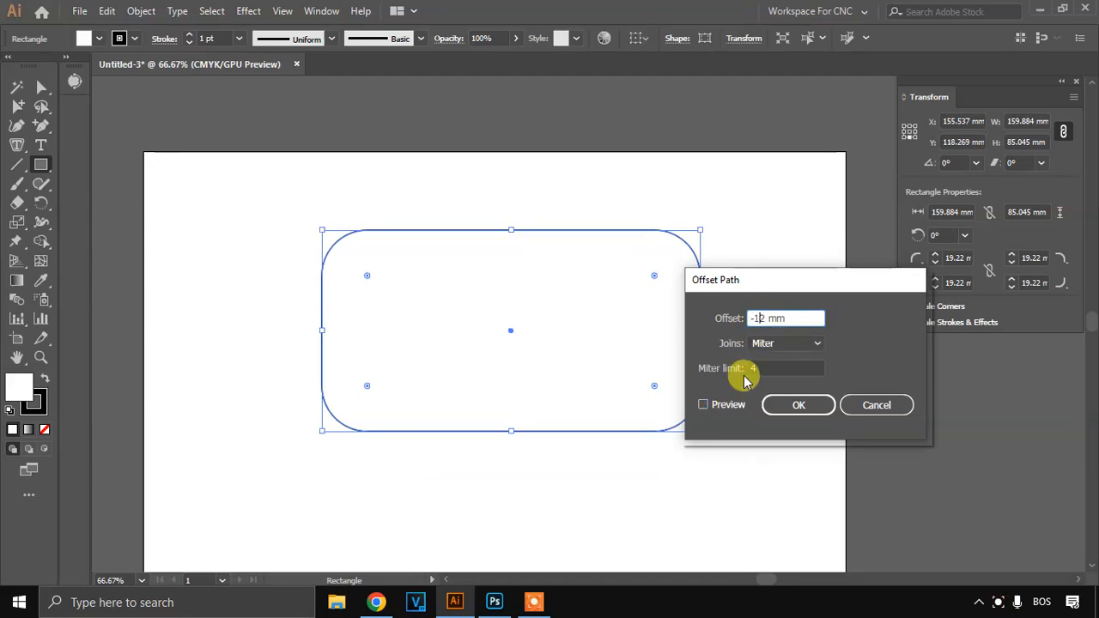
- Offset the rounded rectangle's path by -5 mm with the preview turned on
{"action": "left_click", "coordinate": [728, 405]}
{"action": "left_click", "coordinate": [730, 404]}
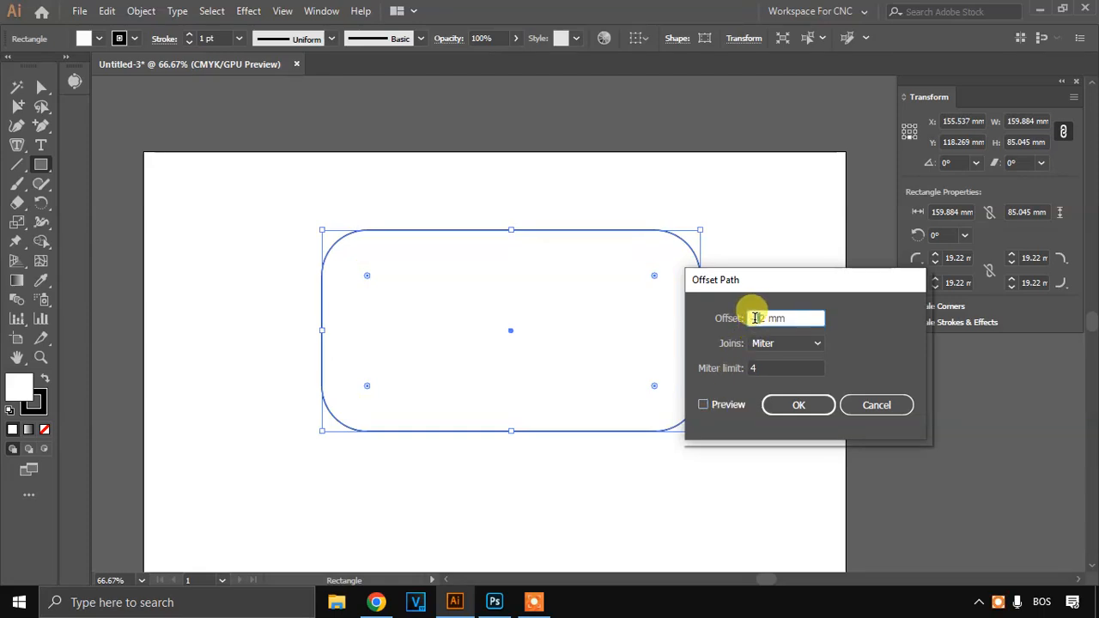
{"action": "left_click", "coordinate": [726, 404]}
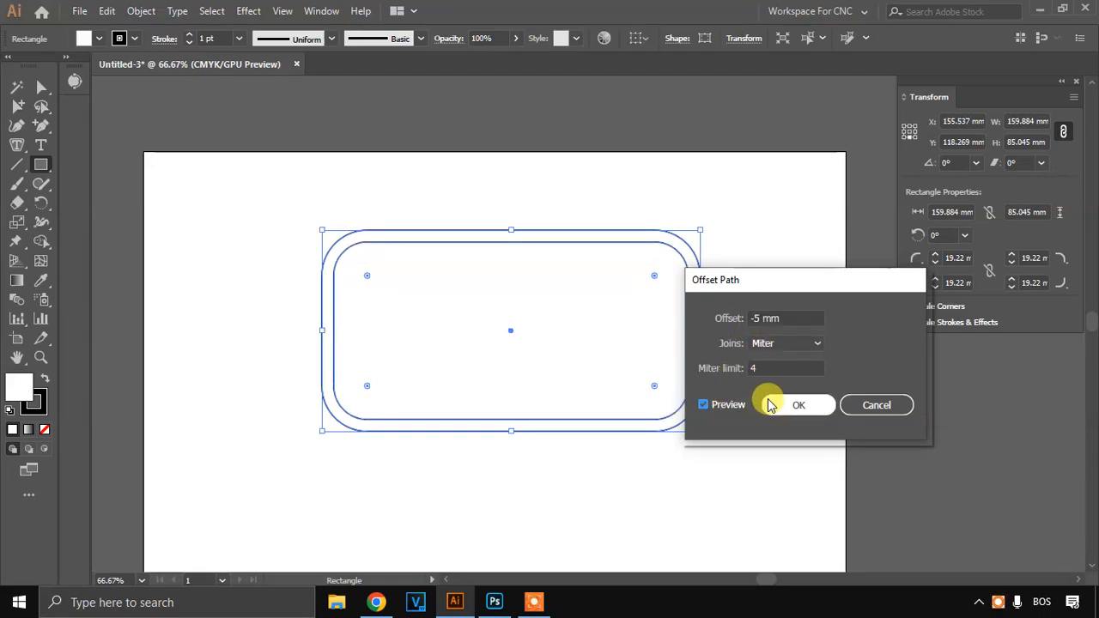
{"action": "key", "text": "Return"}
- Offset the inner rounded rectangle's path by a further -1 mm
{"action": "left_click", "coordinate": [141, 10]}
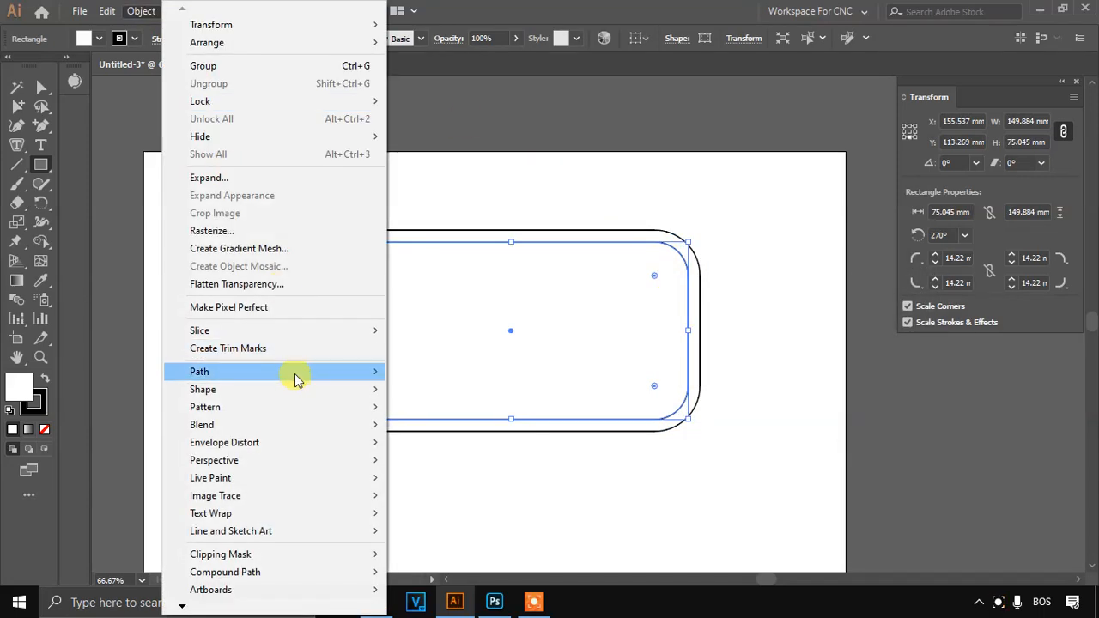
{"action": "mouse_move", "coordinate": [294, 371]}
{"action": "left_click", "coordinate": [455, 430]}
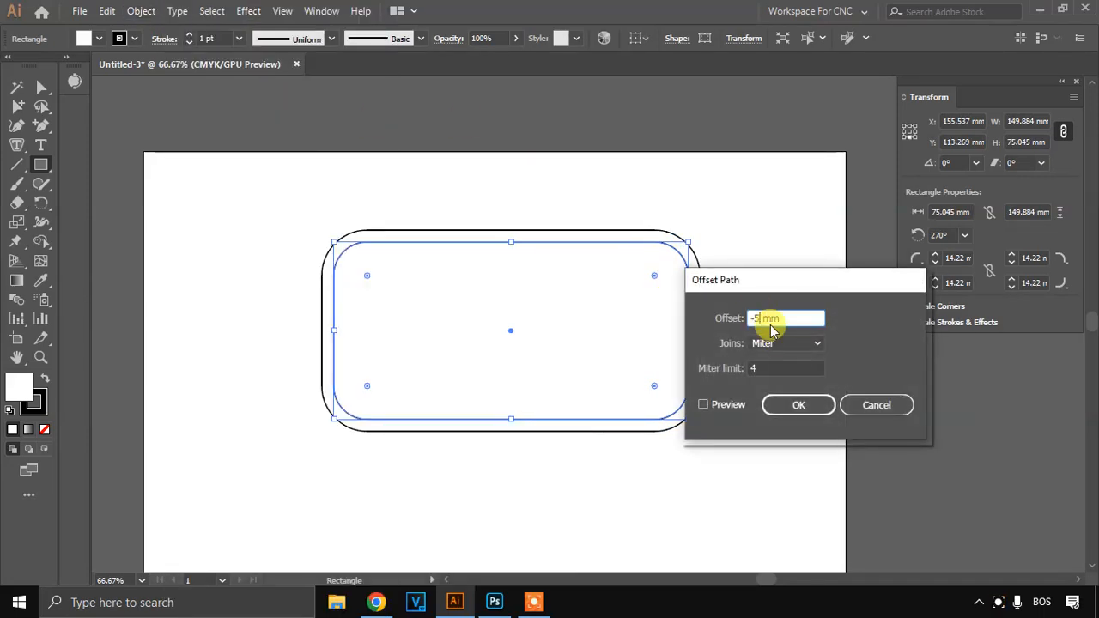
{"action": "key", "text": "BackSpace"}
{"action": "type", "text": "1"}
{"action": "key", "text": "Return"}
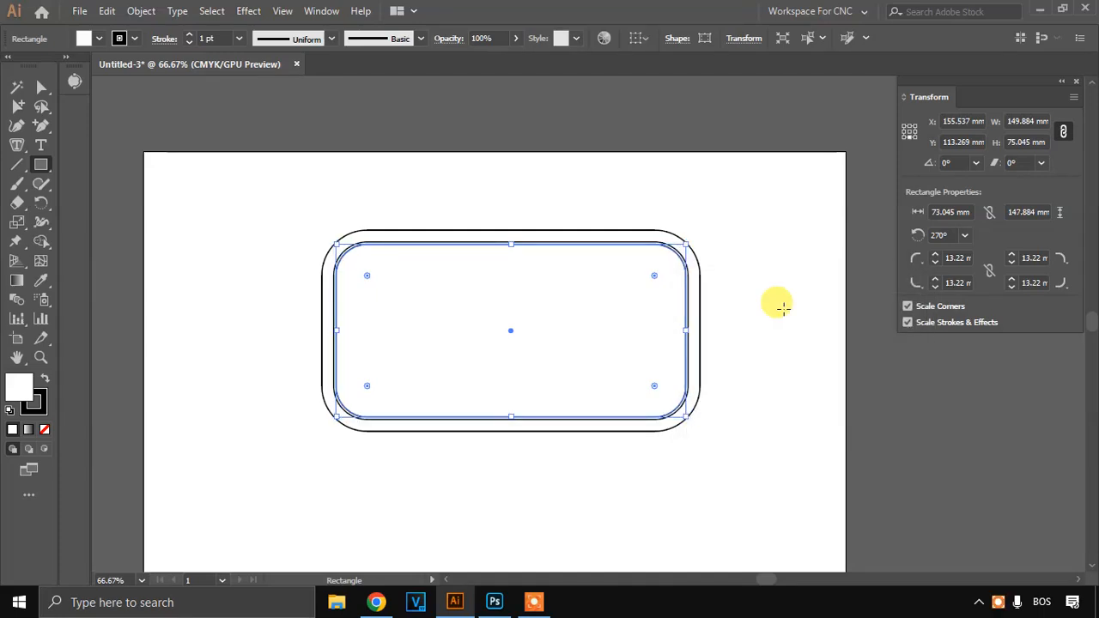
- Add the text OPEN in capitals inside the inner rounded rectangle
{"action": "left_click", "coordinate": [42, 86]}
{"action": "left_click", "coordinate": [331, 238]}
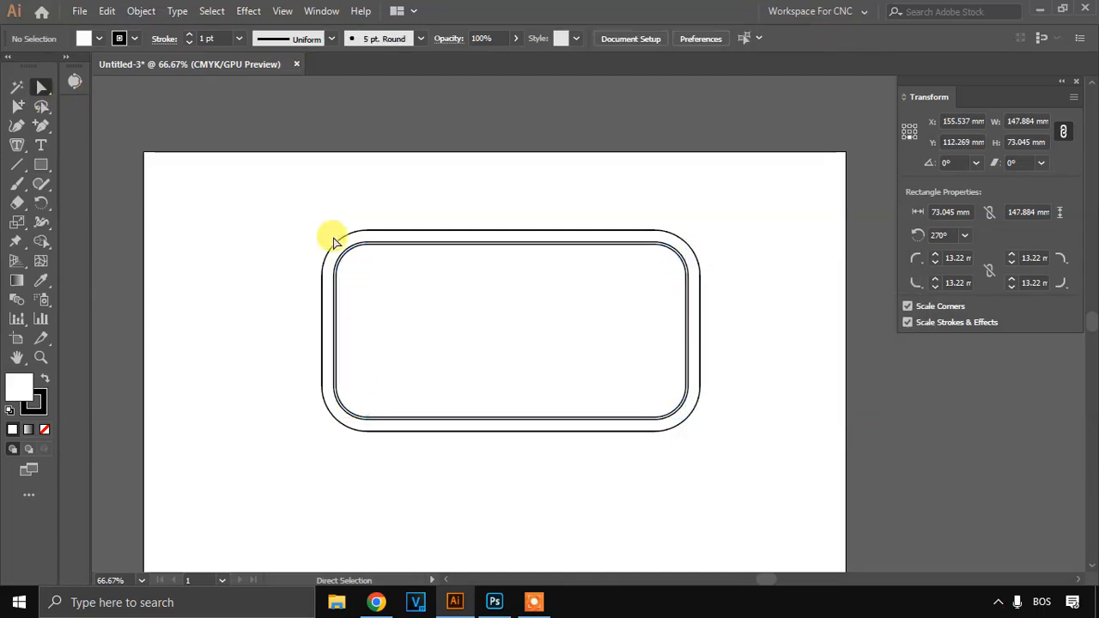
{"action": "scroll", "coordinate": [387, 246], "scroll_direction": "up", "scroll_amount": 2}
{"action": "scroll", "coordinate": [401, 256], "scroll_direction": "down", "scroll_amount": 2}
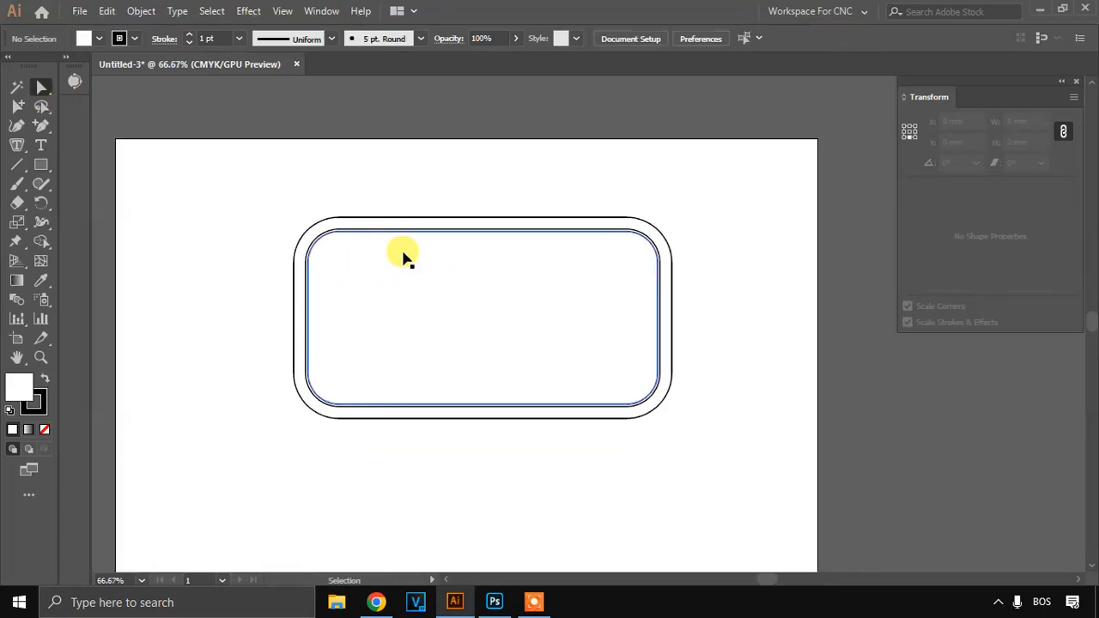
{"action": "scroll", "coordinate": [417, 290], "scroll_direction": "up", "scroll_amount": 1}
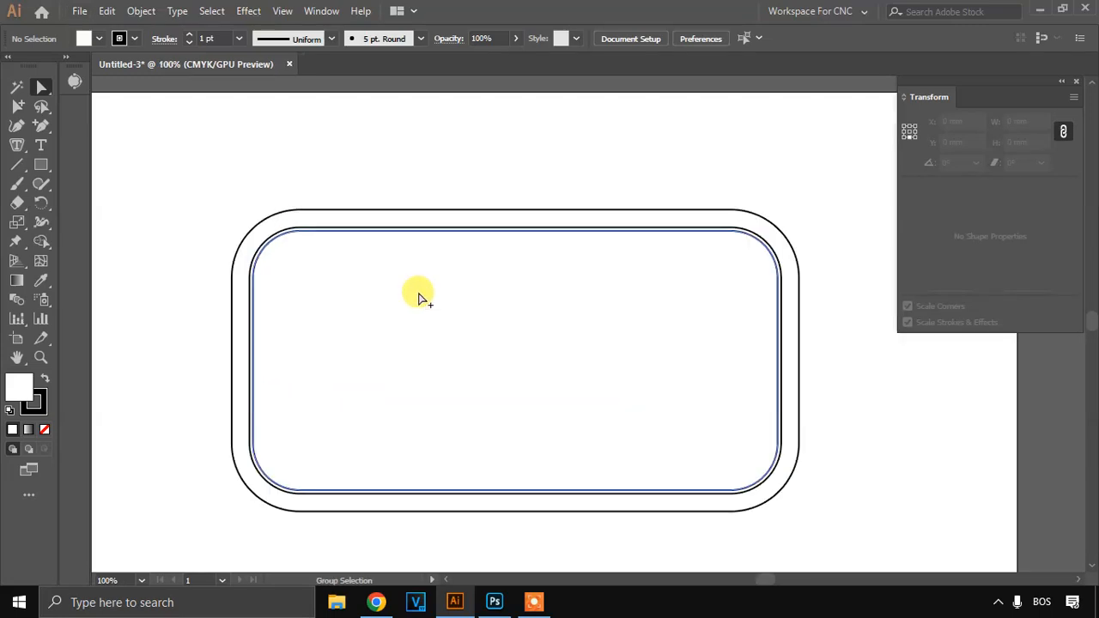
{"action": "left_click", "coordinate": [47, 151]}
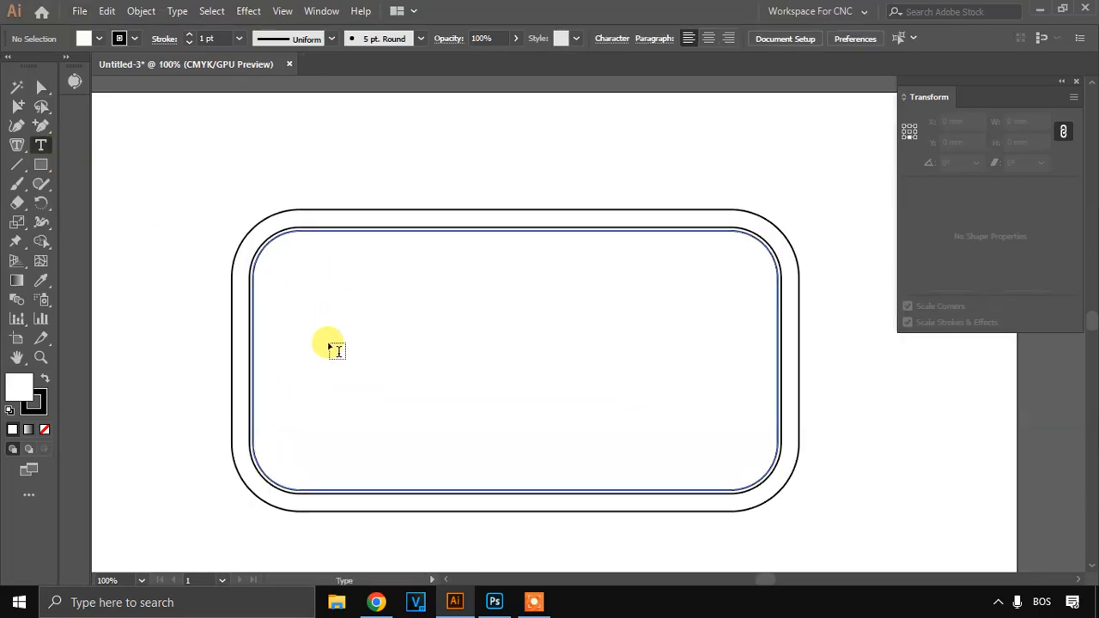
{"action": "left_click", "coordinate": [330, 346]}
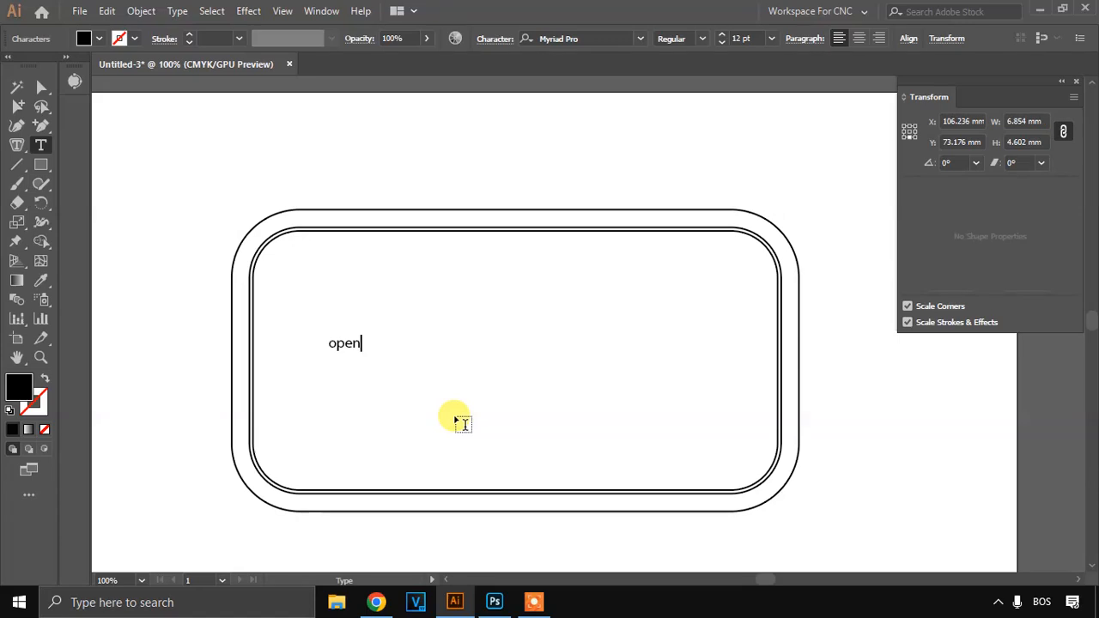
{"action": "key", "text": "ctrl+a"}
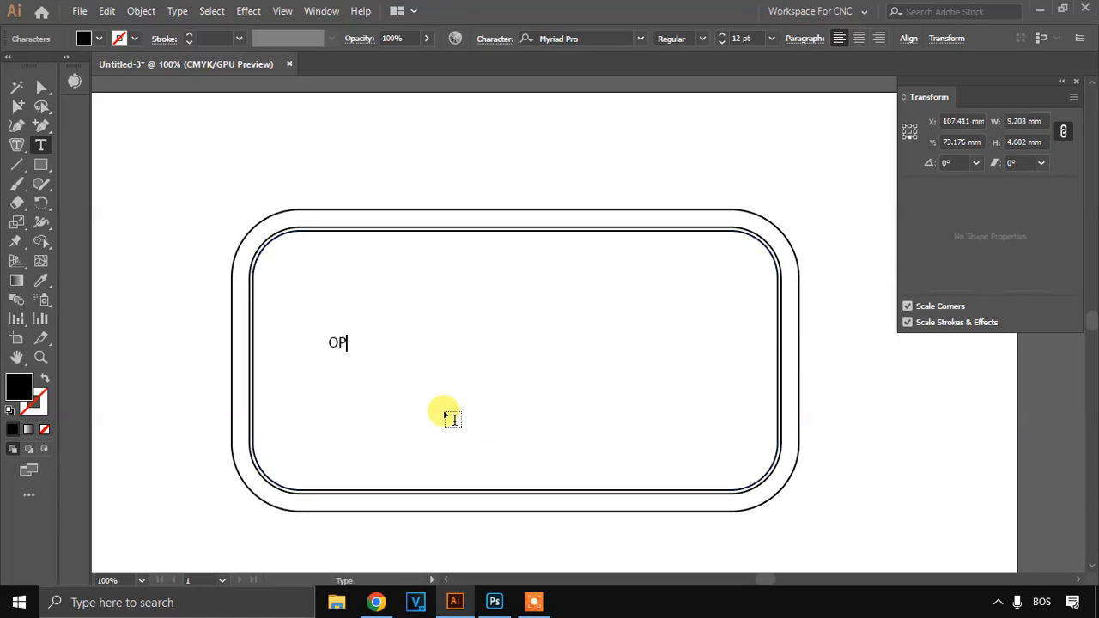
{"action": "type", "text": "OPEN"}
- Set the font of the whole OPEN text to Navada Demo
{"action": "key", "text": "ctrl+a"}
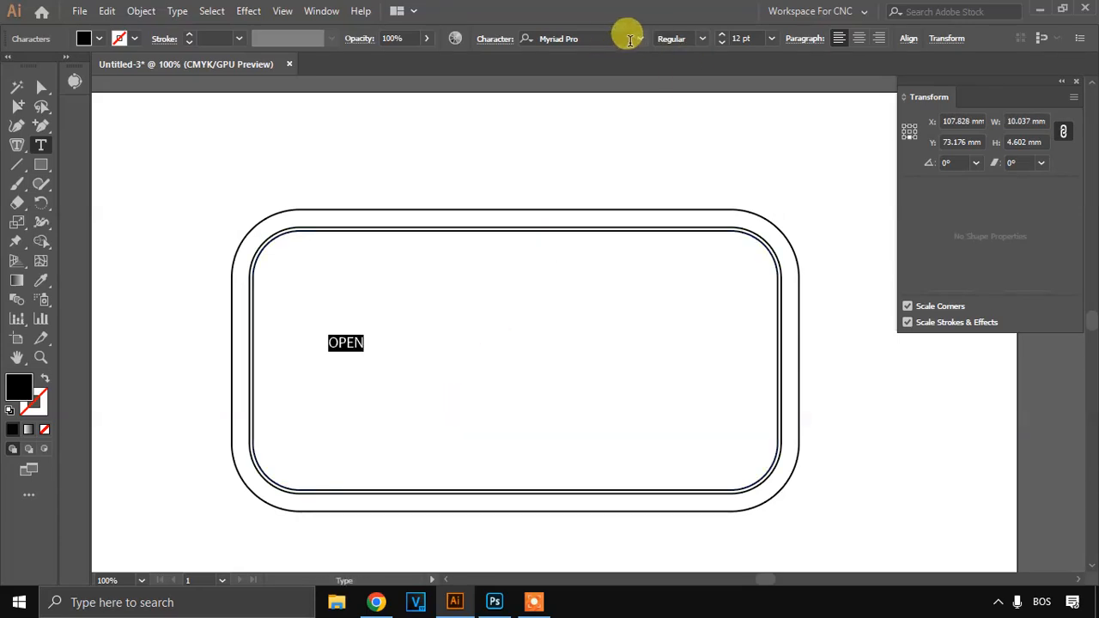
{"action": "left_click", "coordinate": [640, 43]}
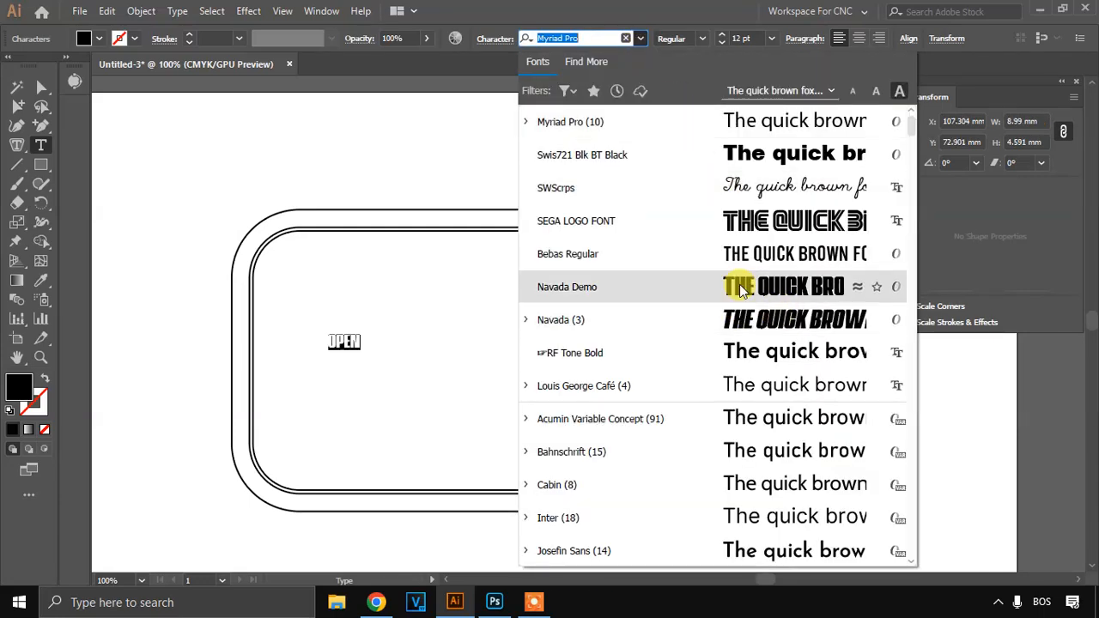
{"action": "left_click", "coordinate": [738, 286]}
- Scale the OPEN text up to about 132 pt and centre it inside the rounded frame
{"action": "left_click", "coordinate": [41, 87]}
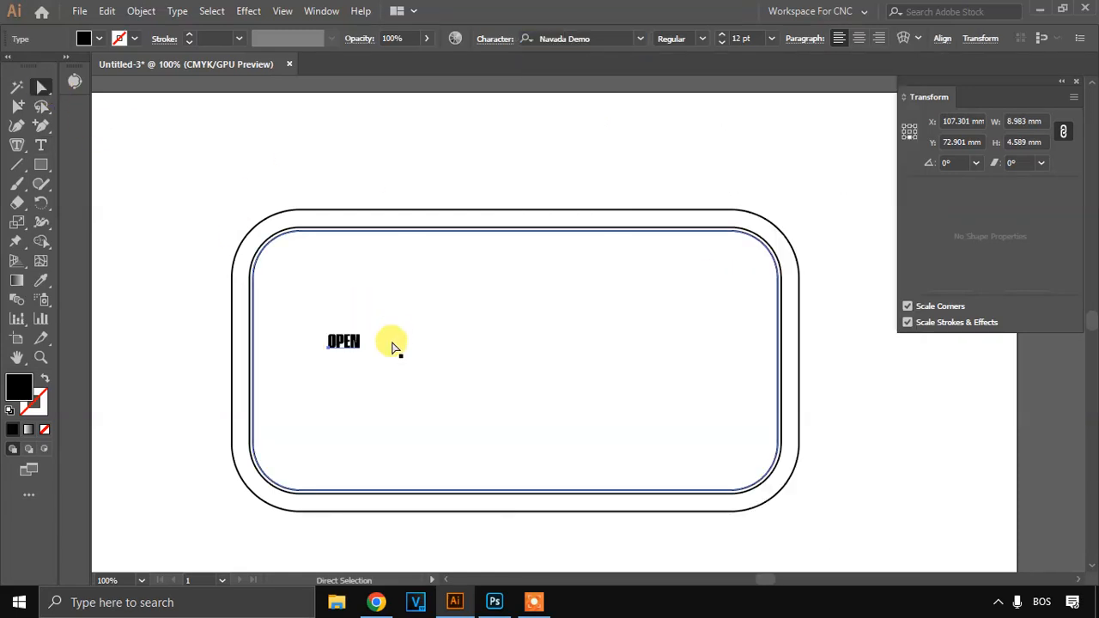
{"action": "left_click_drag", "start_coordinate": [364, 358], "coordinate": [670, 515]}
{"action": "left_click_drag", "start_coordinate": [594, 417], "coordinate": [610, 379]}
- Set the tracking of all characters in OPEN to 75
{"action": "double_click", "coordinate": [473, 340]}
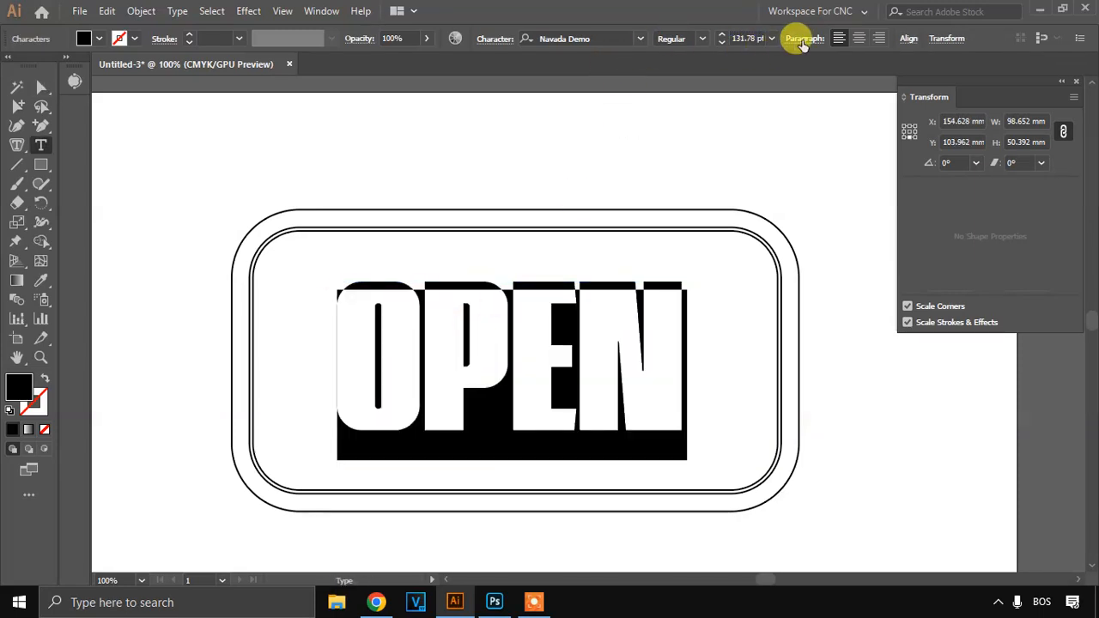
{"action": "left_click", "coordinate": [493, 39]}
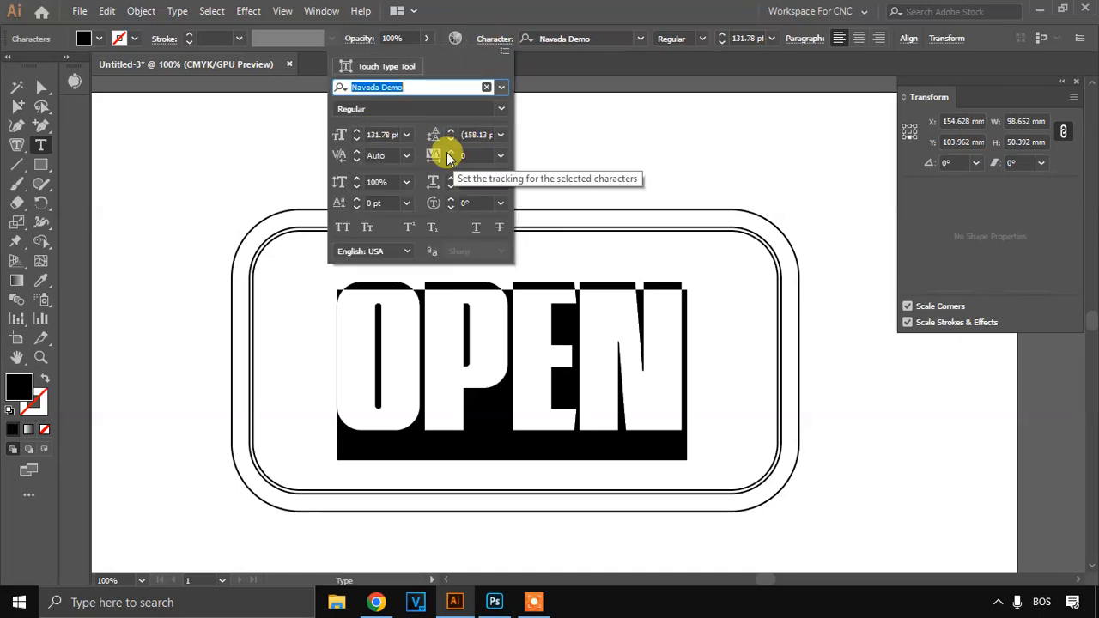
{"action": "left_click", "coordinate": [499, 155]}
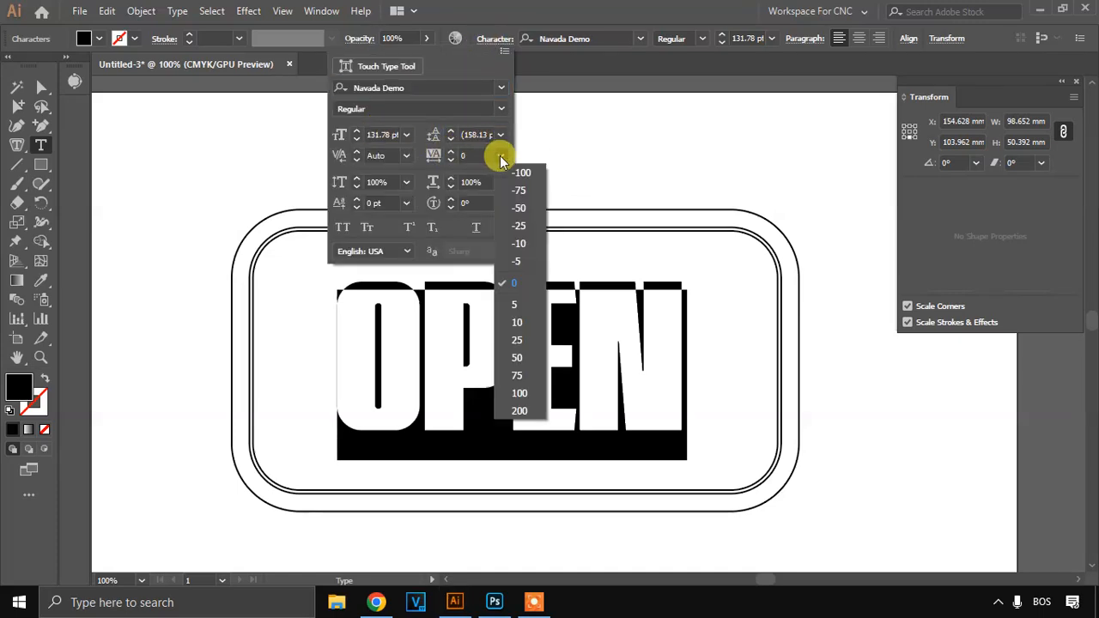
{"action": "left_click", "coordinate": [525, 377]}
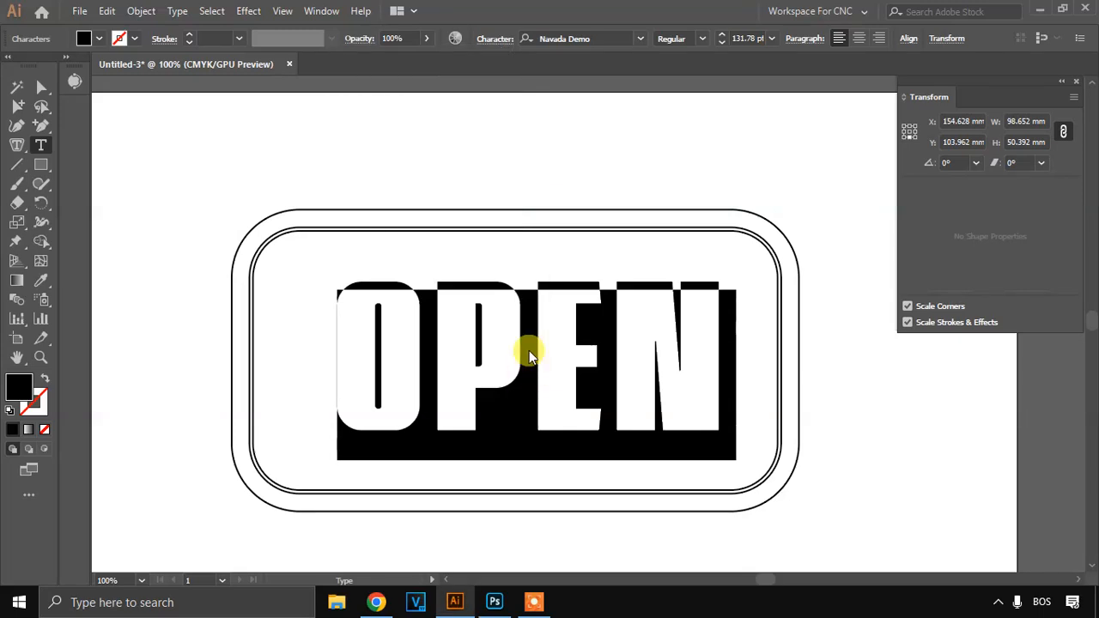
{"action": "left_click", "coordinate": [515, 356]}
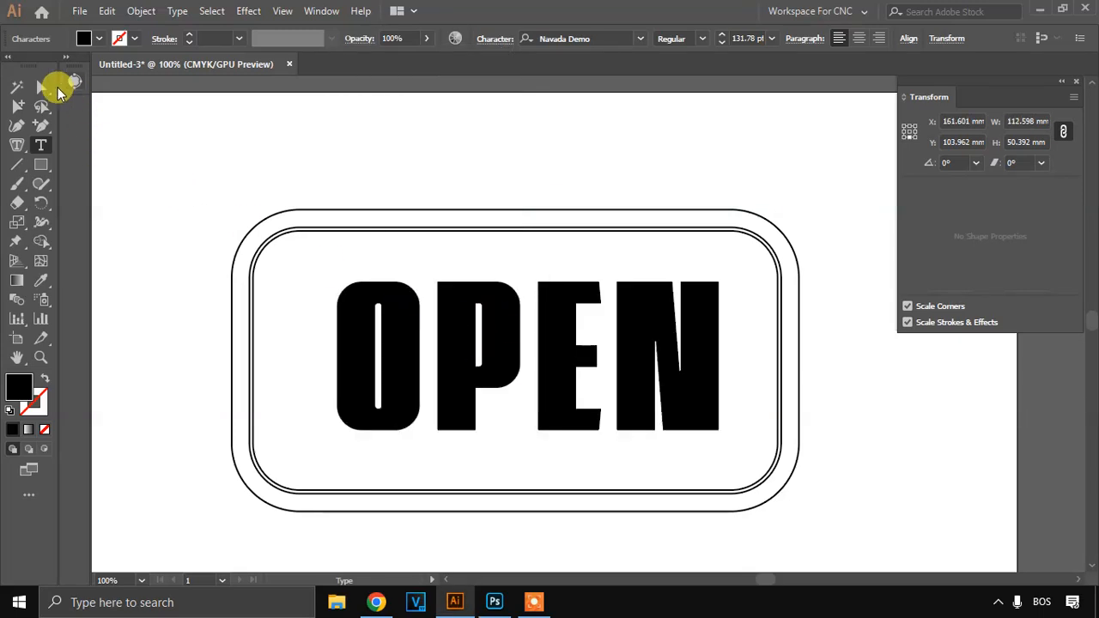
- Recentre the widened OPEN text inside the frame and convert it to outlines
{"action": "left_click", "coordinate": [41, 87]}
{"action": "left_click_drag", "start_coordinate": [504, 331], "coordinate": [492, 331]}
{"action": "right_click", "coordinate": [514, 331]}
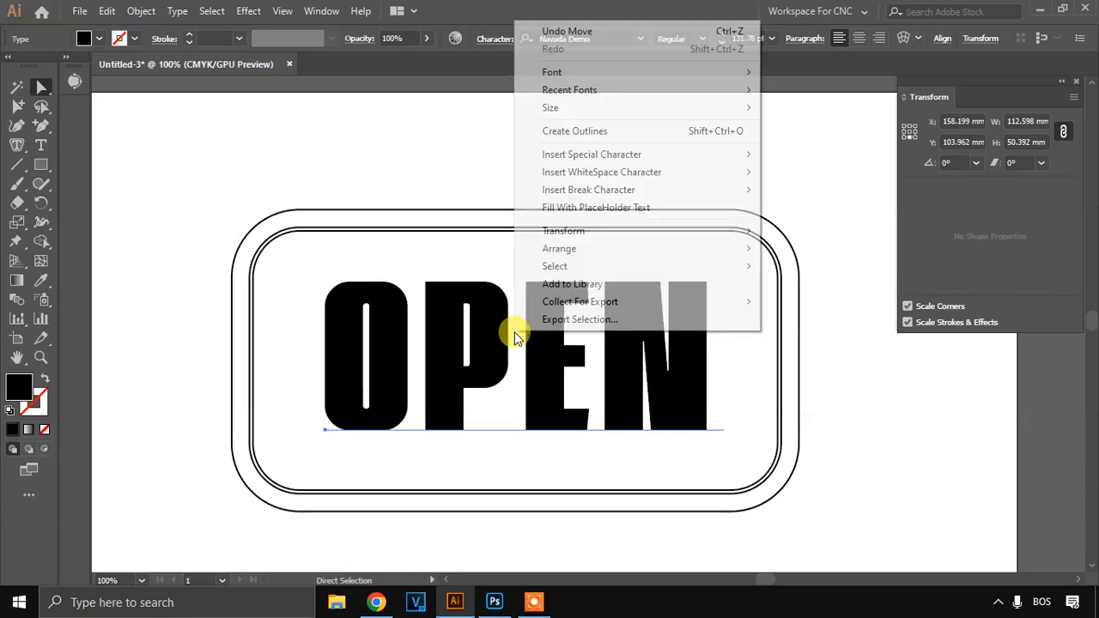
{"action": "left_click", "coordinate": [601, 131]}
- Switch the document view to Outline mode and deselect the lettering
{"action": "left_click", "coordinate": [281, 11]}
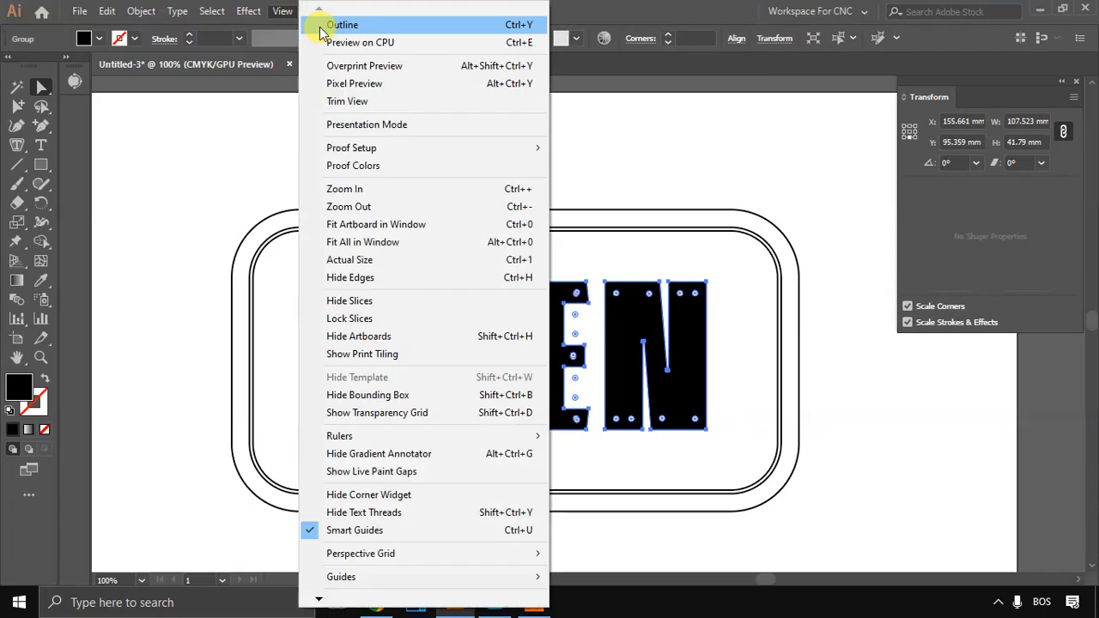
{"action": "left_click", "coordinate": [348, 25]}
{"action": "left_click", "coordinate": [371, 255]}
- Draw a narrow vertical rectangle from the top of the O's inner opening up past the letter's upper edge
{"action": "scroll", "coordinate": [305, 233], "scroll_direction": "up", "scroll_amount": 2}
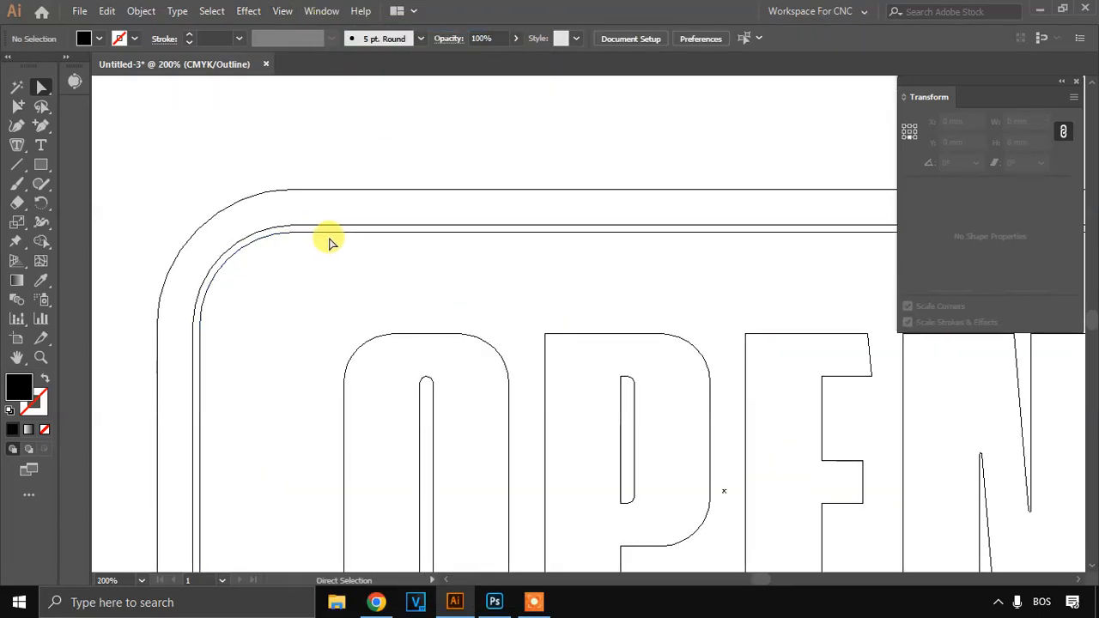
{"action": "scroll", "coordinate": [331, 241], "scroll_direction": "up", "scroll_amount": 1}
{"action": "left_click", "coordinate": [41, 164]}
{"action": "scroll", "coordinate": [446, 392], "scroll_direction": "down", "scroll_amount": 2}
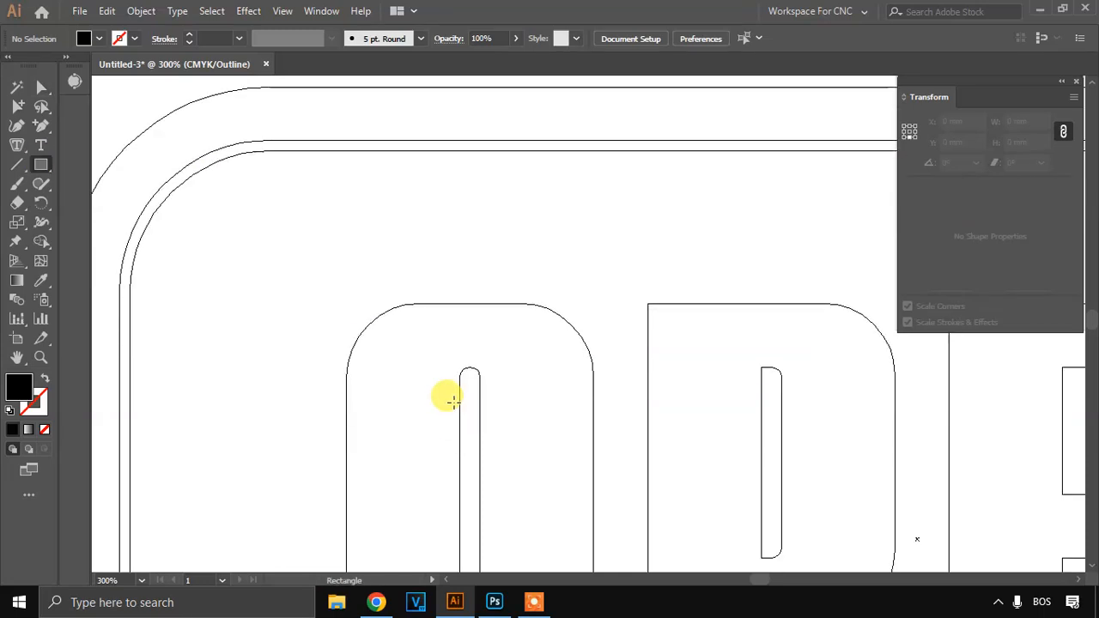
{"action": "mouse_move", "coordinate": [461, 378]}
{"action": "left_mouse_down"}
{"action": "mouse_move", "coordinate": [463, 272]}
{"action": "mouse_move", "coordinate": [457, 422]}
{"action": "left_mouse_up"}
- Divide the O with the narrow rectangle using Pathfinder and delete the overlapping pieces to open a slot through its top
{"action": "key", "text": "a"}
{"action": "left_click", "coordinate": [478, 276]}
{"action": "scroll", "coordinate": [480, 274], "scroll_direction": "up", "scroll_amount": 1}
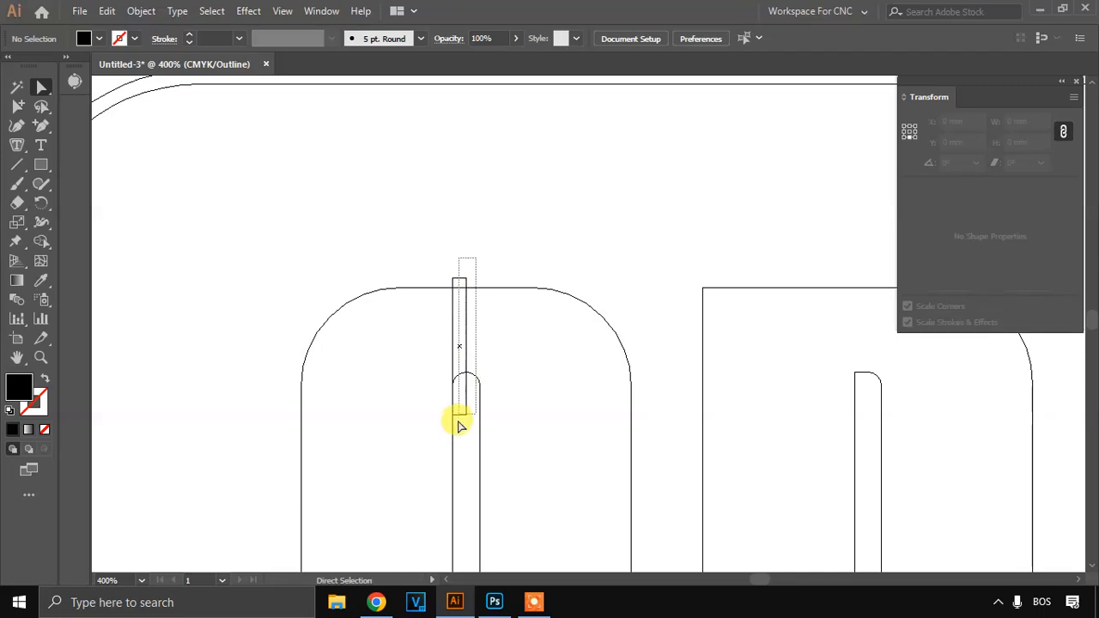
{"action": "left_click", "coordinate": [321, 10]}
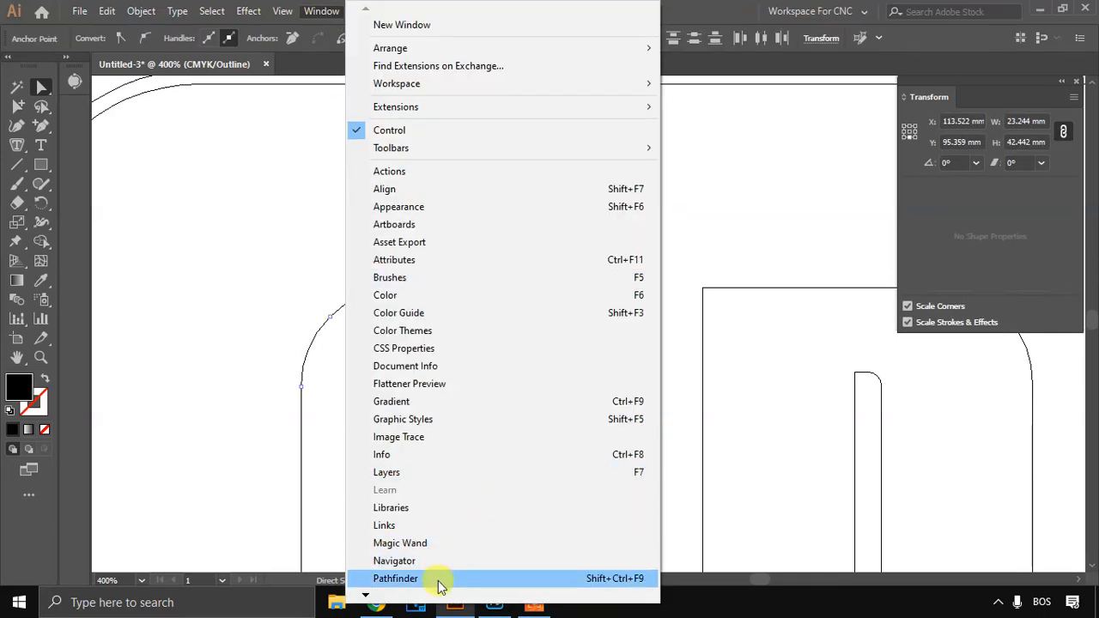
{"action": "left_click", "coordinate": [437, 581]}
{"action": "left_click", "coordinate": [240, 225]}
{"action": "left_click", "coordinate": [459, 268]}
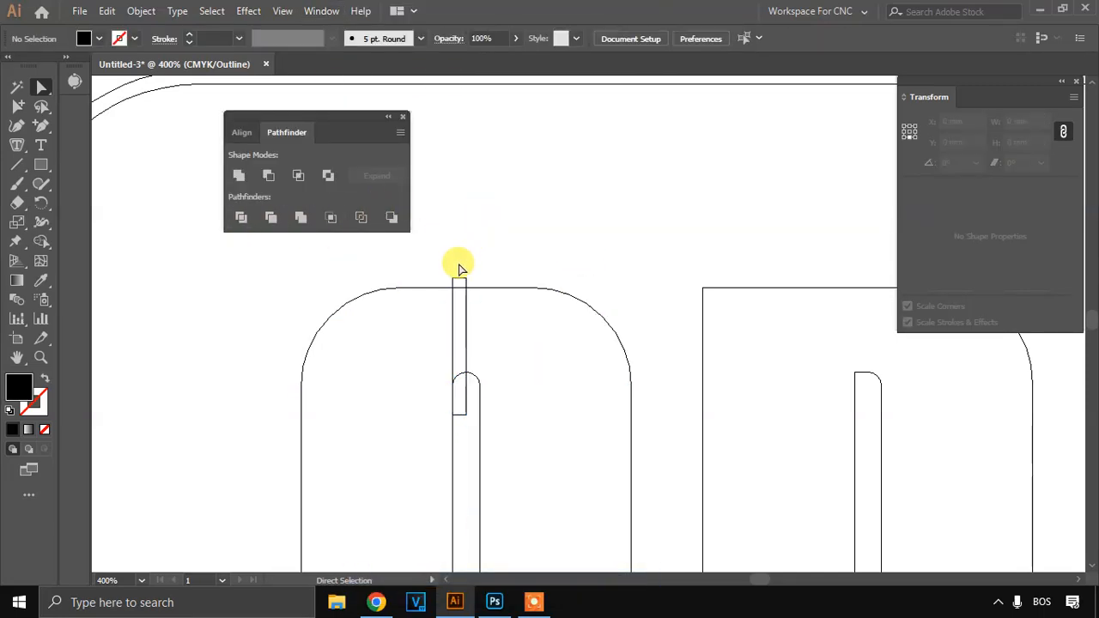
{"action": "left_click", "coordinate": [459, 427]}
{"action": "key", "text": "Delete"}
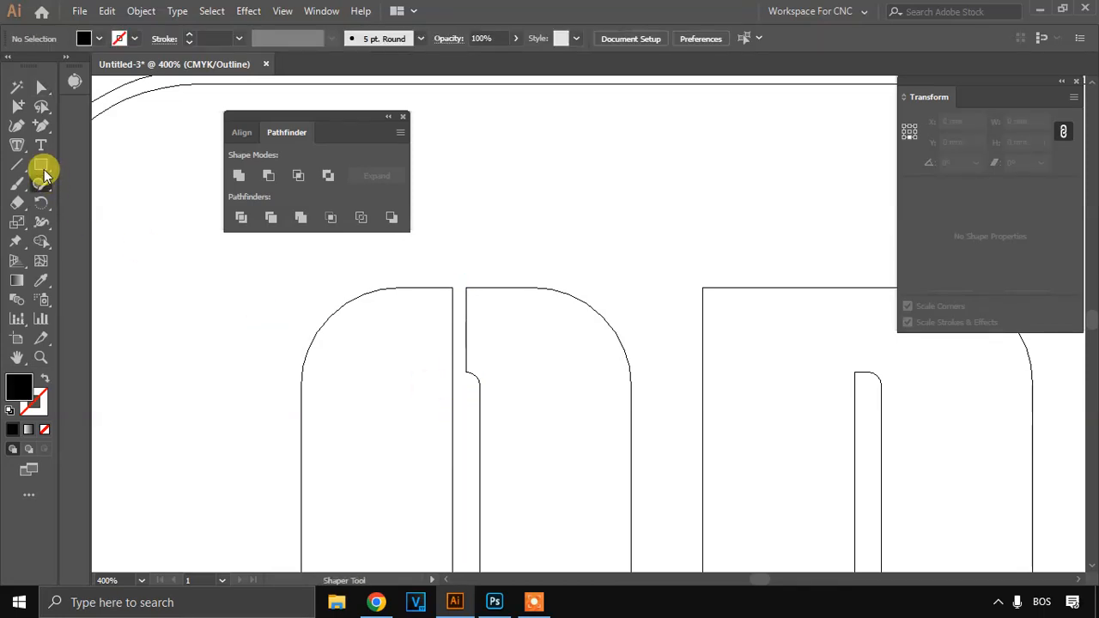
- Draw a small rectangle, about 0.95 by 2.44 mm, across the slot in the top of the O
{"action": "left_click", "coordinate": [41, 165]}
{"action": "left_click_drag", "start_coordinate": [454, 317], "coordinate": [456, 343]}
{"action": "scroll", "coordinate": [392, 336], "scroll_direction": "down", "scroll_amount": 3}
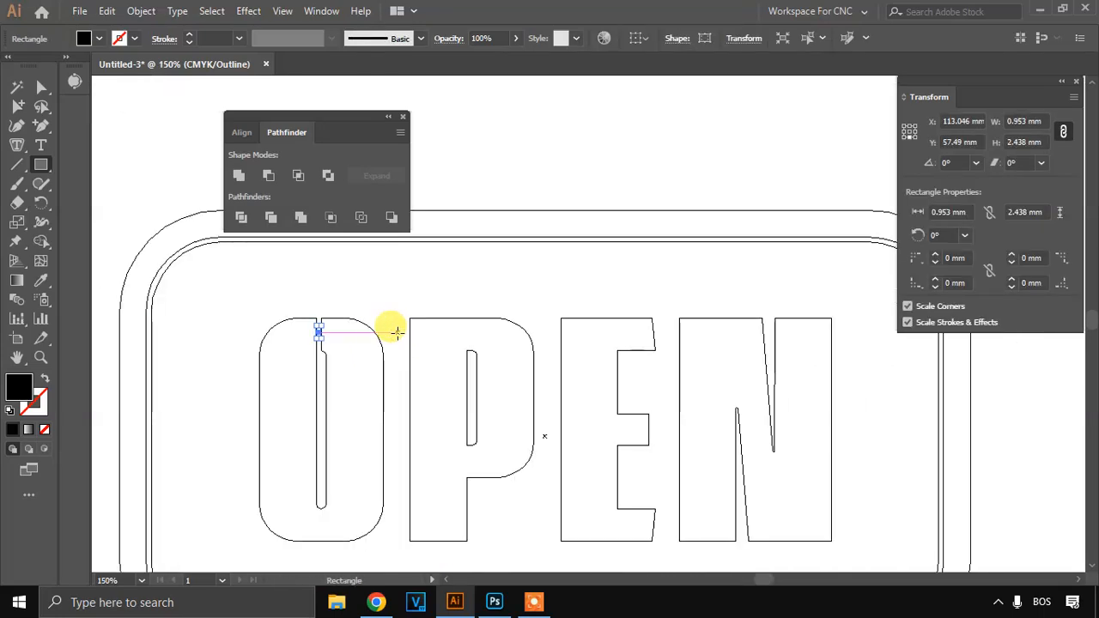
- Cut a slot through the top of the P above its inner opening by dividing it with a narrow rectangle and deleting the pieces
{"action": "scroll", "coordinate": [393, 331], "scroll_direction": "up", "scroll_amount": 1}
{"action": "left_click_drag", "start_coordinate": [294, 337], "coordinate": [468, 446]}
{"action": "scroll", "coordinate": [490, 361], "scroll_direction": "up", "scroll_amount": 3}
{"action": "key", "text": "a"}
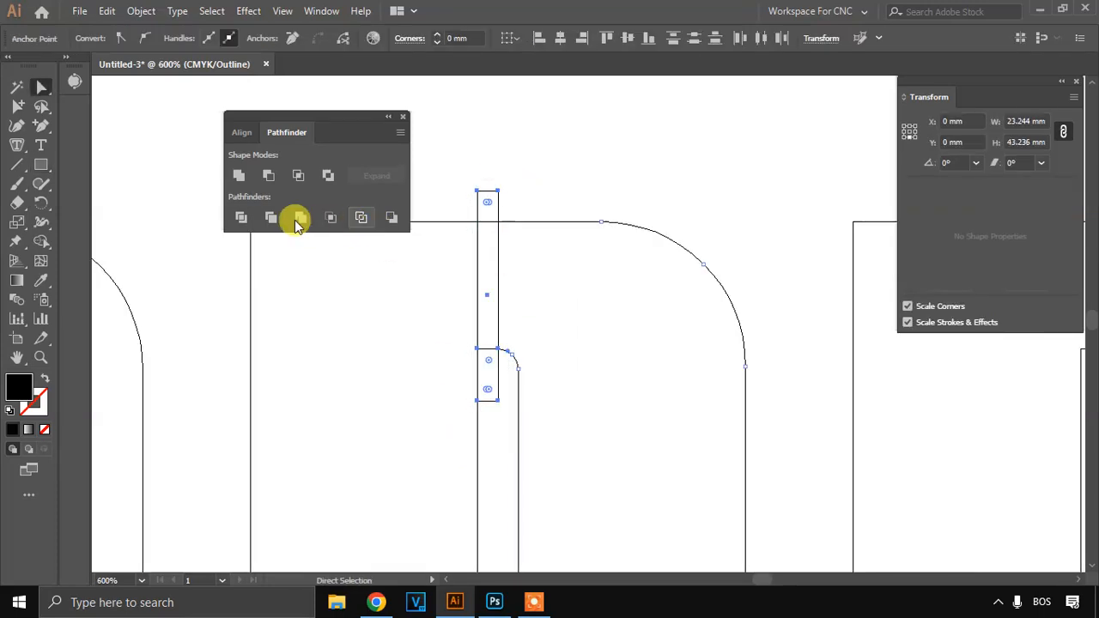
{"action": "left_click_drag", "start_coordinate": [498, 169], "coordinate": [485, 402]}
{"action": "key", "text": "Delete"}
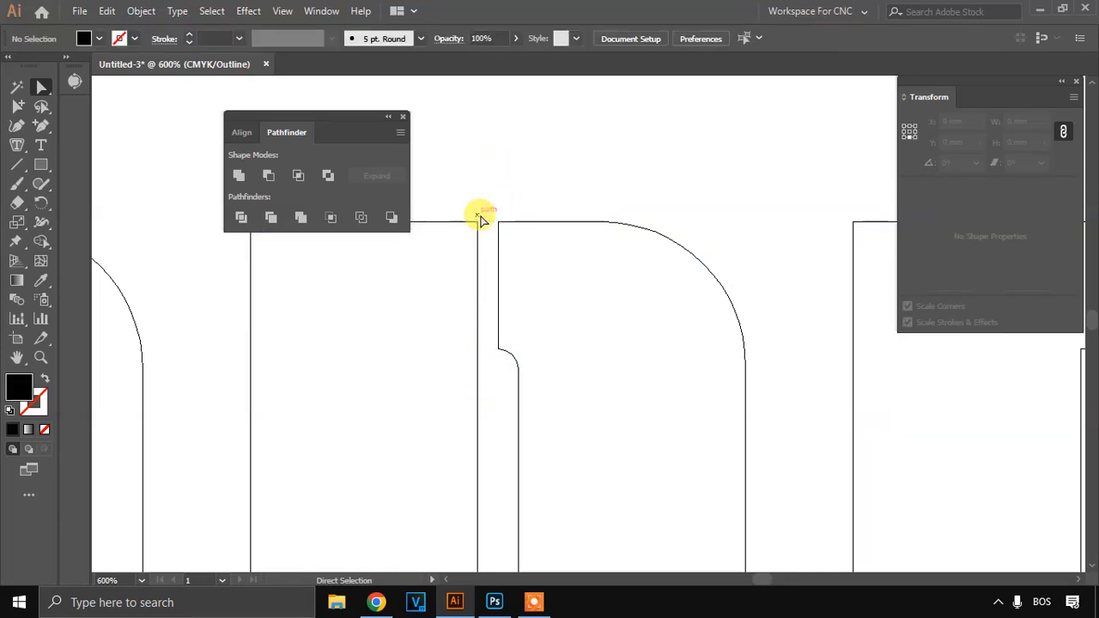
- Draw a small rectangle, about 0.95 by 3.48 mm, across the slot in the top of the P
{"action": "left_click", "coordinate": [41, 164]}
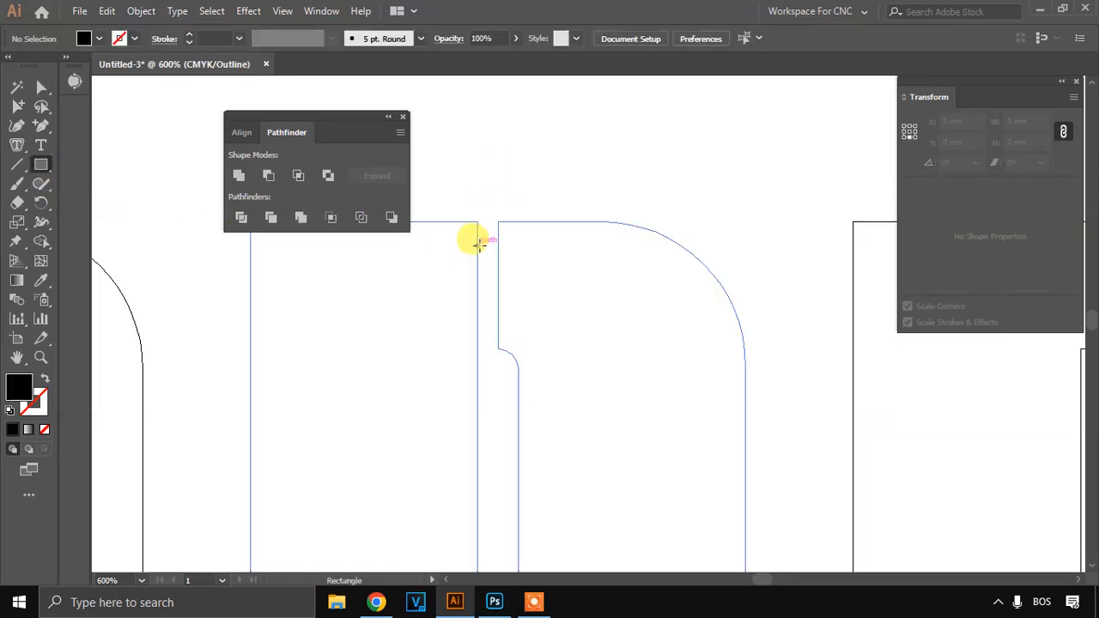
{"action": "left_click_drag", "start_coordinate": [477, 246], "coordinate": [498, 318]}
{"action": "key", "text": "ctrl+minus"}
{"action": "key", "text": "ctrl+minus"}
{"action": "key", "text": "ctrl+minus"}
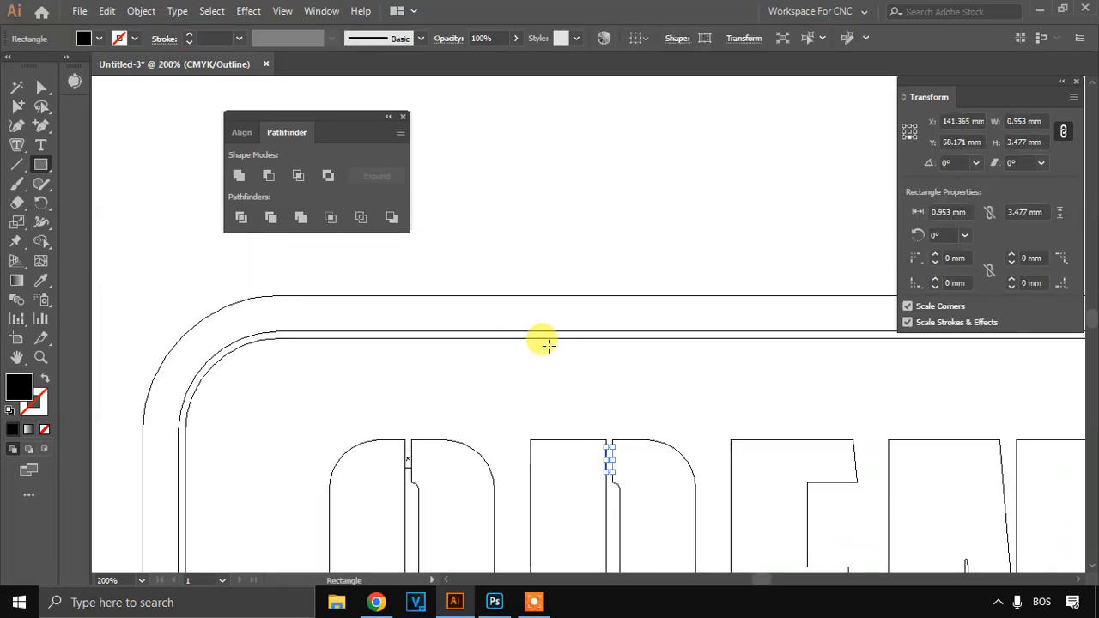
- Move the small rectangle from the P's slot onto the upper-left curve of the inner border and lengthen it across both lines
{"action": "scroll", "coordinate": [608, 462], "scroll_direction": "up", "scroll_amount": 2}
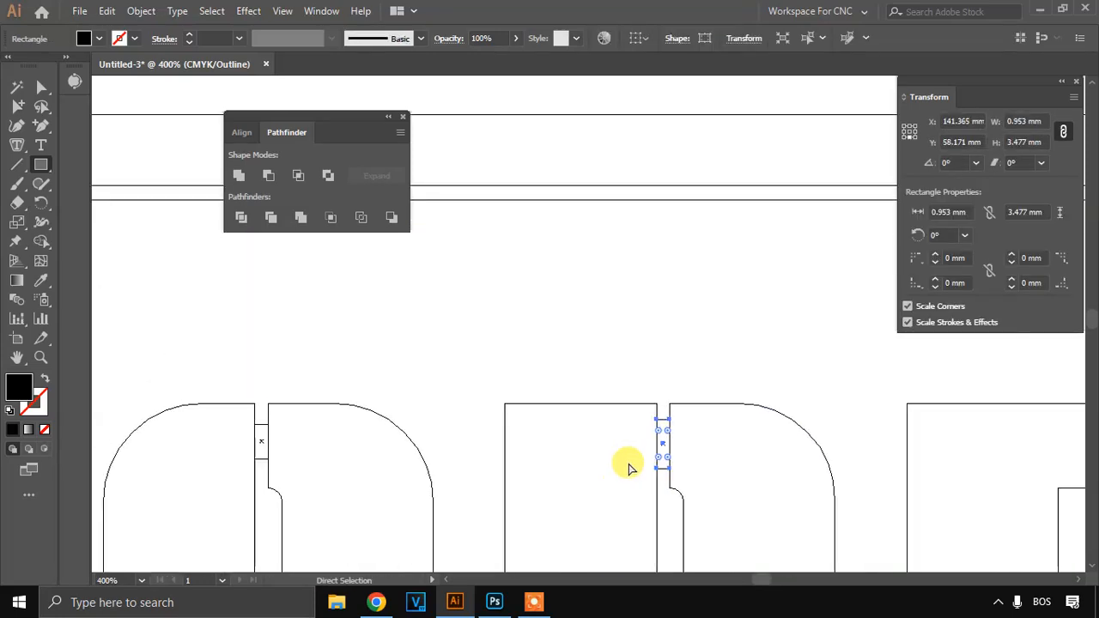
{"action": "left_click_drag", "start_coordinate": [661, 445], "coordinate": [123, 255]}
{"action": "scroll", "coordinate": [248, 261], "scroll_direction": "left", "scroll_amount": 10}
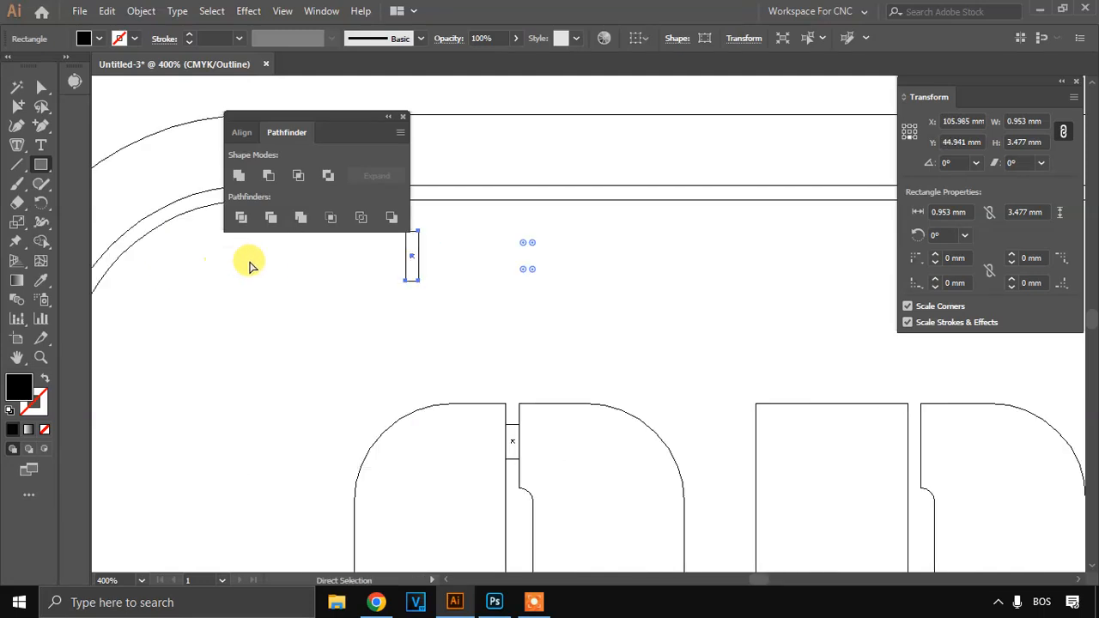
{"action": "scroll", "coordinate": [611, 308], "scroll_direction": "left", "scroll_amount": 2}
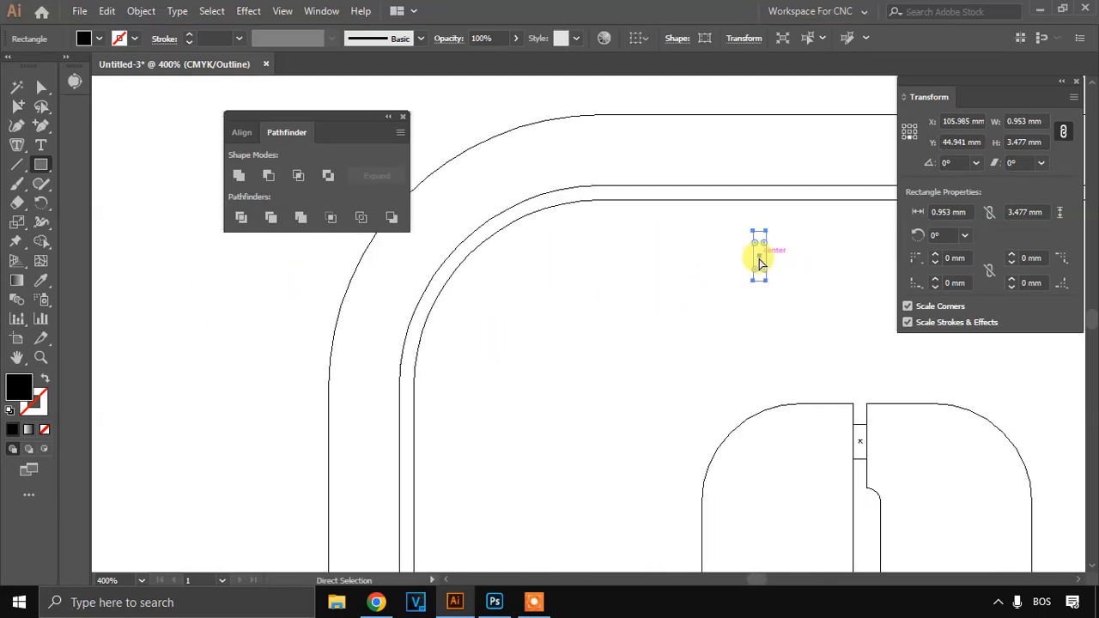
{"action": "left_click_drag", "start_coordinate": [759, 262], "coordinate": [461, 485]}
{"action": "scroll", "coordinate": [420, 377], "scroll_direction": "up", "scroll_amount": 1}
{"action": "key", "text": "a"}
- Try to merge the narrow rectangle with the inner border using Pathfinder, and undo the merge
{"action": "left_click", "coordinate": [246, 215]}
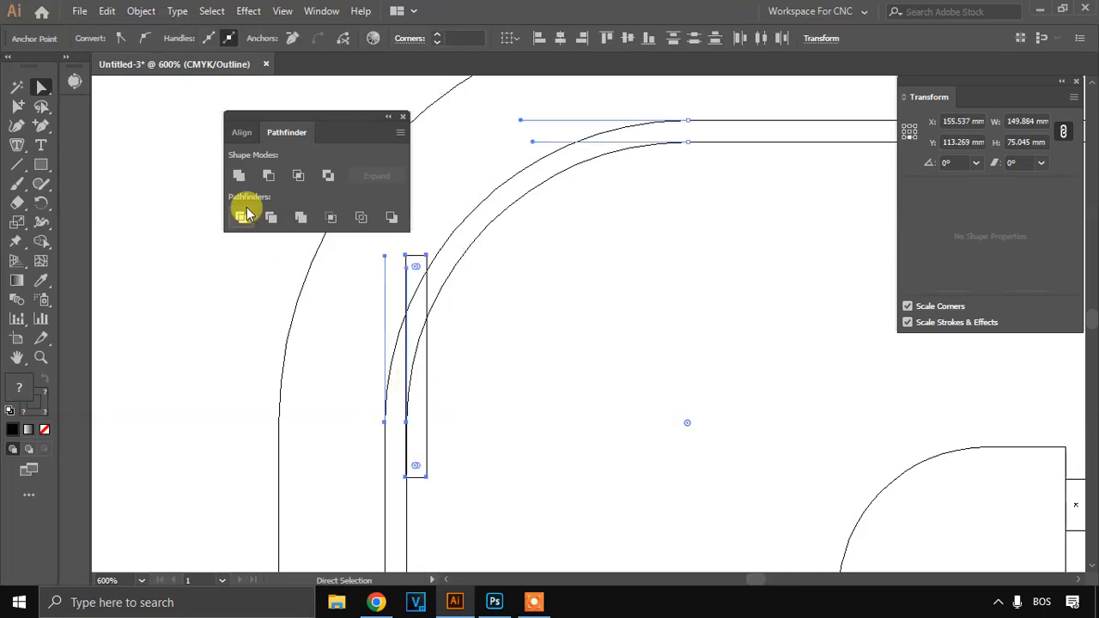
{"action": "left_click", "coordinate": [300, 219]}
{"action": "key", "text": "ctrl+y"}
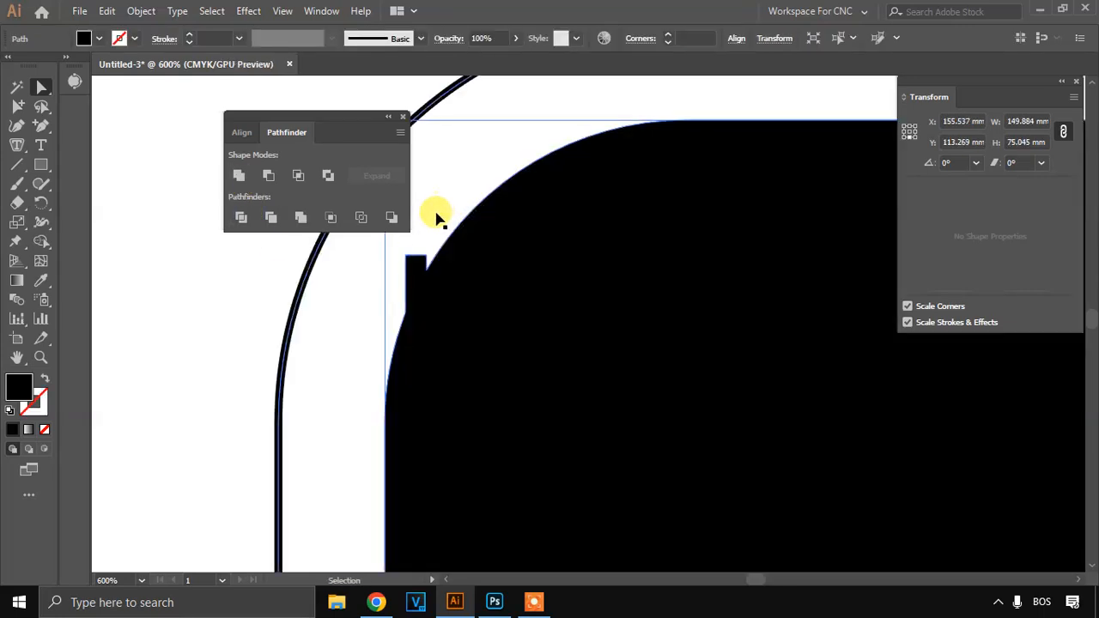
{"action": "key", "text": "ctrl+y"}
{"action": "key", "text": "ctrl+z"}
- Divide the inner border with the narrow rectangle using Pathfinder and delete the overlapping pieces to open a gap at its upper-left curve
{"action": "left_click", "coordinate": [247, 220]}
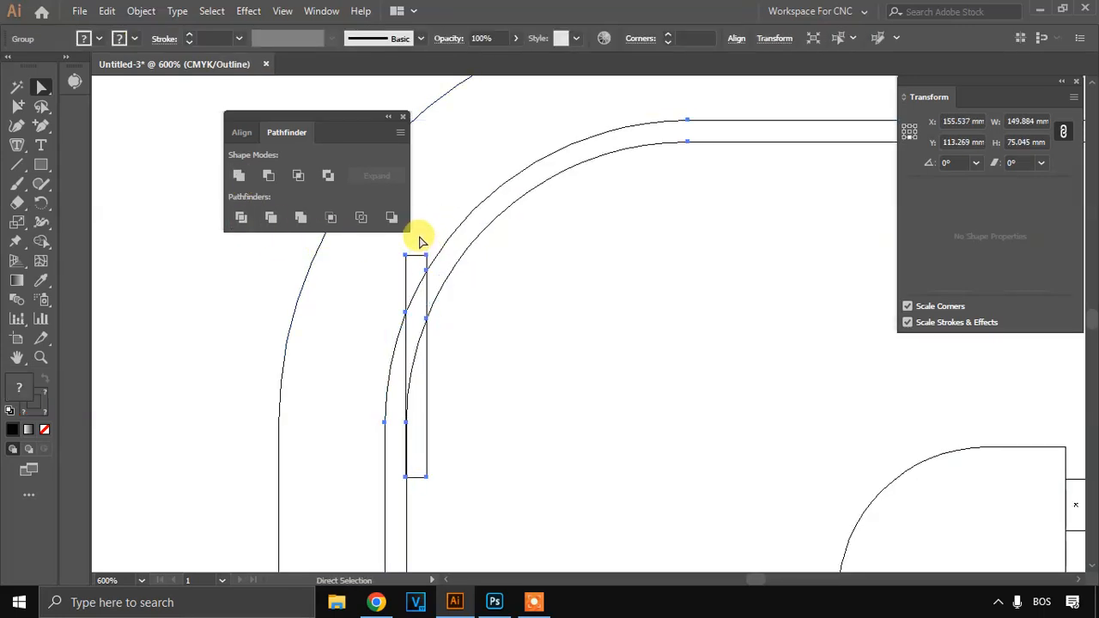
{"action": "key", "text": "a"}
{"action": "left_click_drag", "start_coordinate": [419, 236], "coordinate": [415, 490]}
{"action": "key", "text": "Delete"}
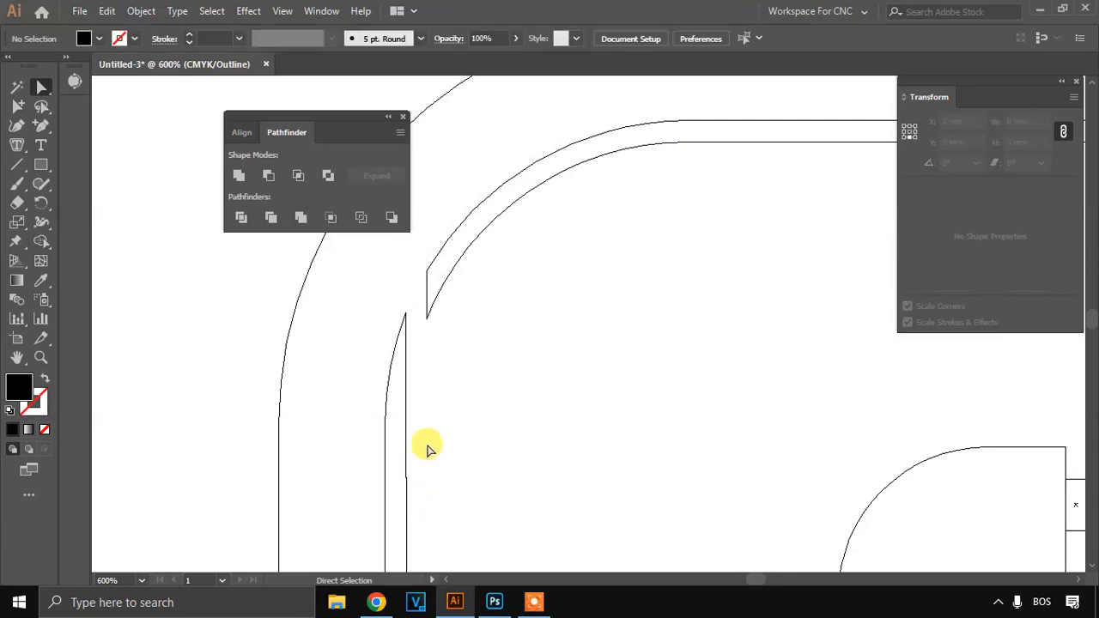
- Delete the small connecting rectangle in the slot at the top of the O
{"action": "scroll", "coordinate": [558, 319], "scroll_direction": "down", "scroll_amount": 5}
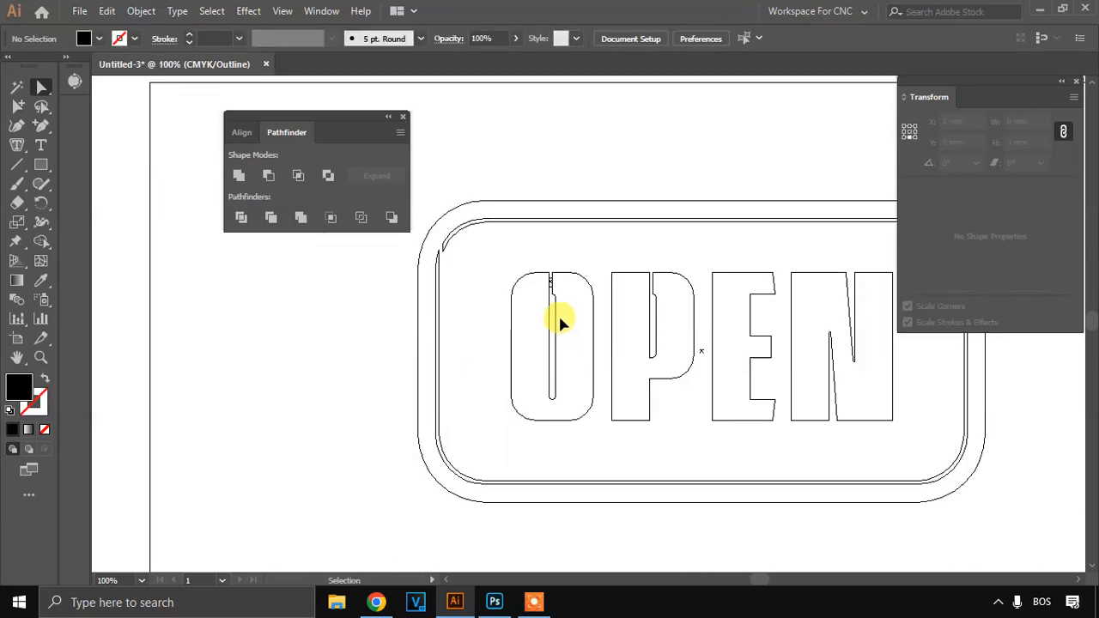
{"action": "scroll", "coordinate": [559, 292], "scroll_direction": "up", "scroll_amount": 2}
{"action": "left_click", "coordinate": [517, 288]}
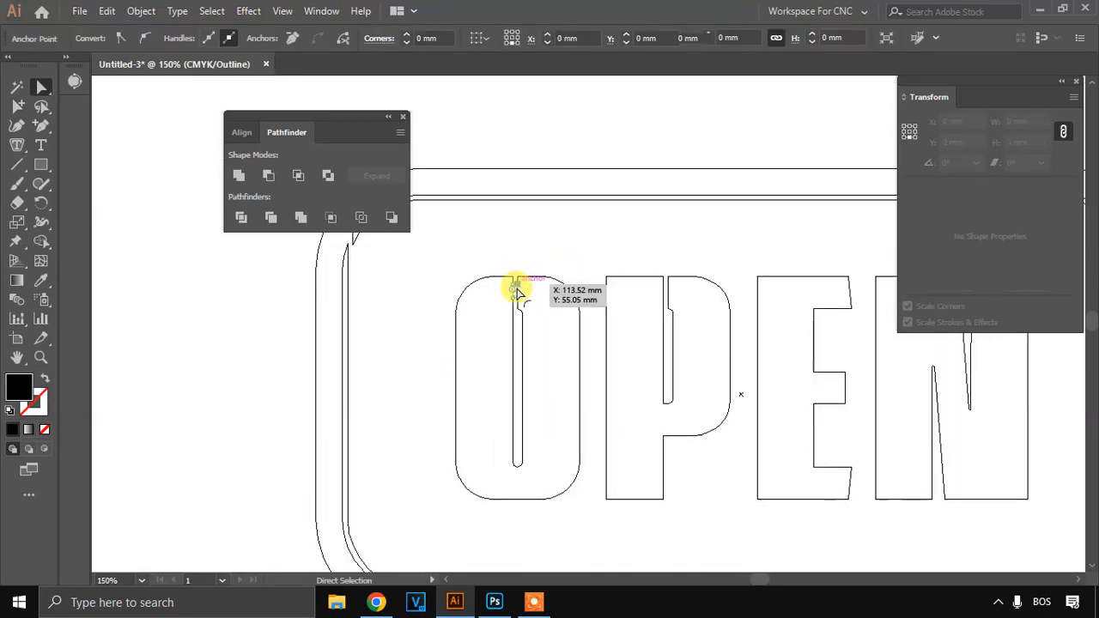
{"action": "key", "text": "Delete"}
- Draw a helper rectangle, about 32.9 by 28.2 mm, aligned with the outer border's upper-left corner
{"action": "scroll", "coordinate": [513, 290], "scroll_direction": "up", "scroll_amount": 3}
{"action": "scroll", "coordinate": [511, 287], "scroll_direction": "right", "scroll_amount": 4}
{"action": "scroll", "coordinate": [514, 289], "scroll_direction": "down", "scroll_amount": 2}
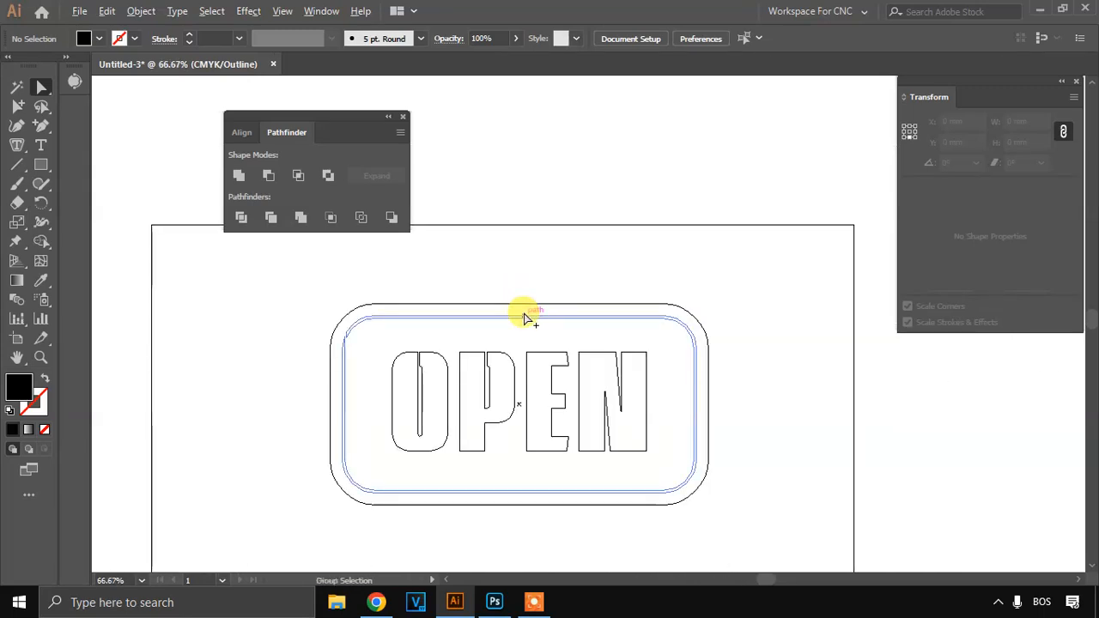
{"action": "scroll", "coordinate": [525, 314], "scroll_direction": "up", "scroll_amount": 1}
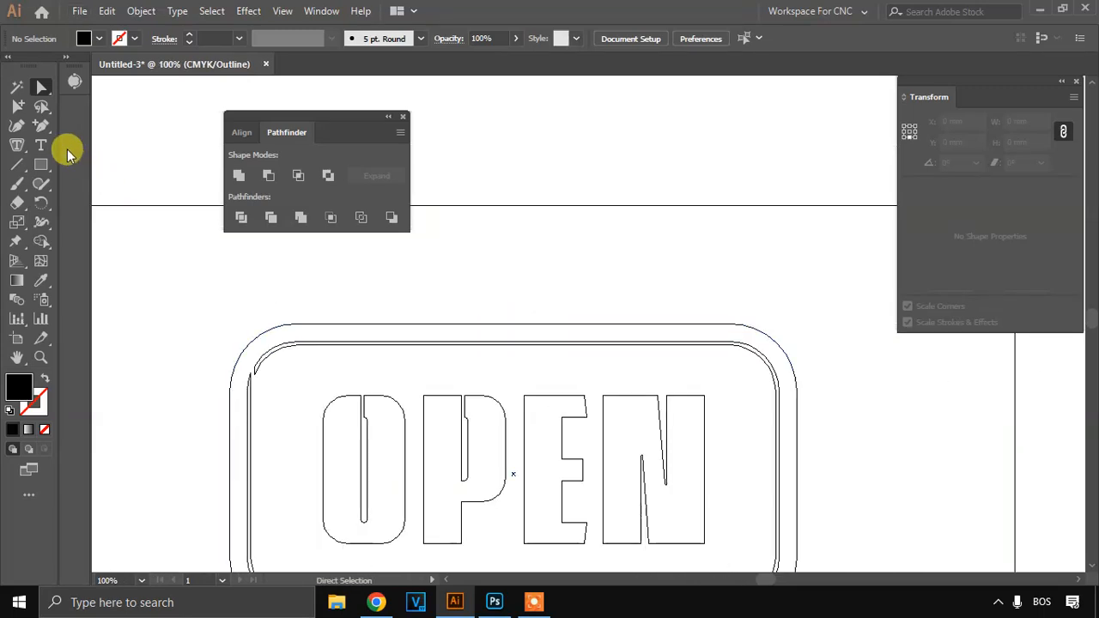
{"action": "left_click_drag", "start_coordinate": [229, 422], "coordinate": [344, 320]}
{"action": "scroll", "coordinate": [343, 318], "scroll_direction": "up", "scroll_amount": 5}
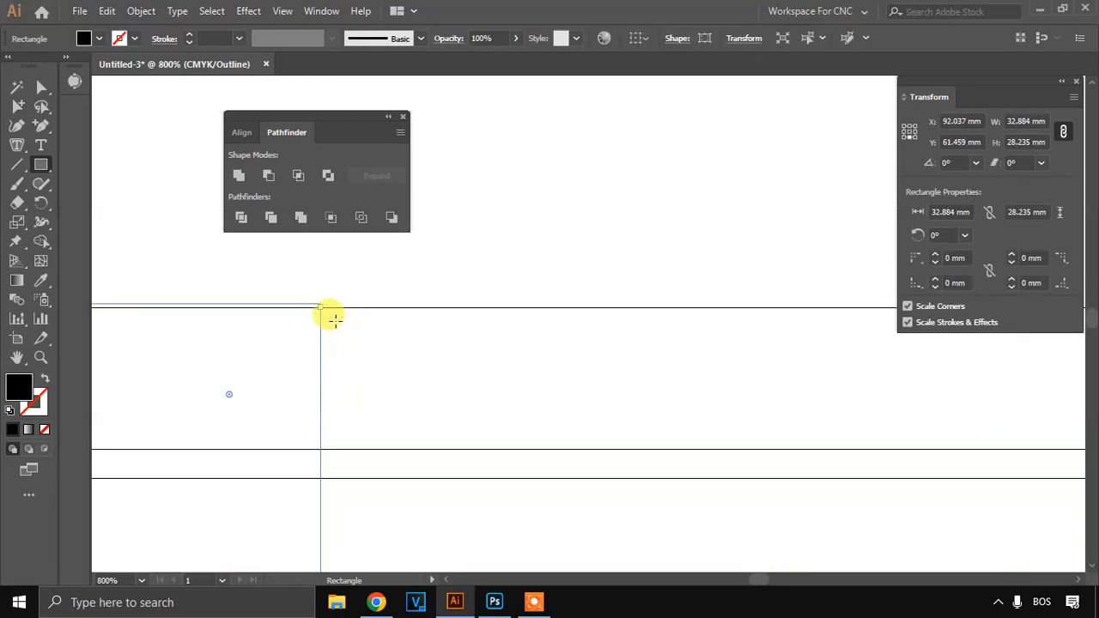
- Draw a circle about 0.47 mm in diameter on the helper rectangle's right edge and shift it down slightly between the borders
{"action": "left_click_drag", "start_coordinate": [37, 166], "coordinate": [103, 182]}
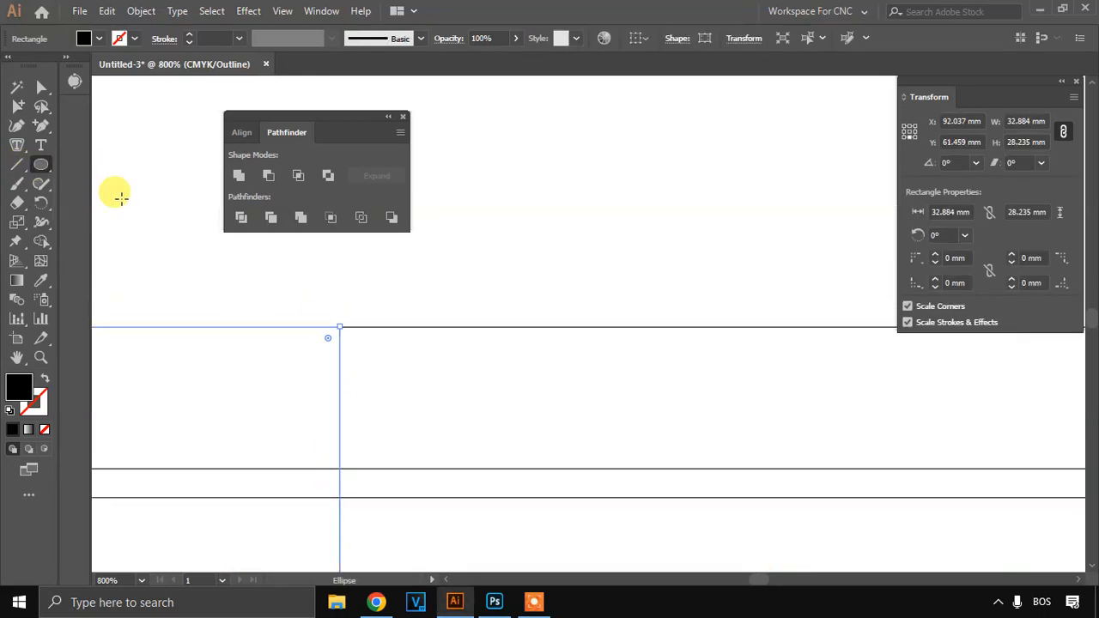
{"action": "scroll", "coordinate": [343, 368], "scroll_direction": "up", "scroll_amount": 2}
{"action": "left_click_drag", "start_coordinate": [326, 437], "coordinate": [337, 446]}
{"action": "scroll", "coordinate": [339, 429], "scroll_direction": "down", "scroll_amount": 3}
{"action": "scroll", "coordinate": [340, 412], "scroll_direction": "up", "scroll_amount": 5}
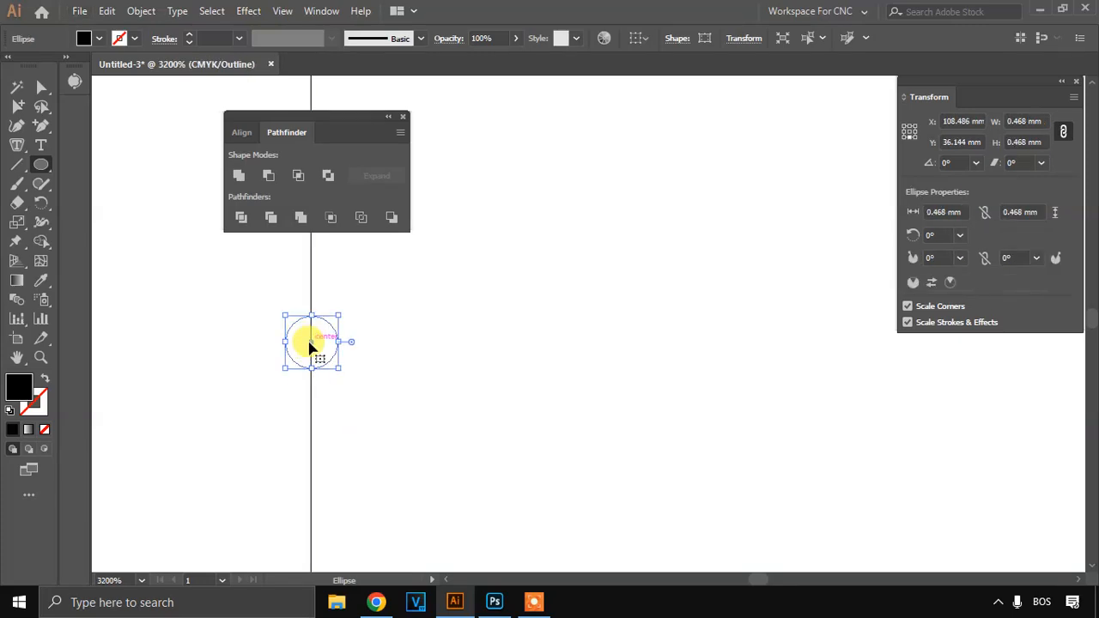
{"action": "left_click_drag", "start_coordinate": [310, 345], "coordinate": [311, 357]}
{"action": "scroll", "coordinate": [310, 357], "scroll_direction": "down", "scroll_amount": 4}
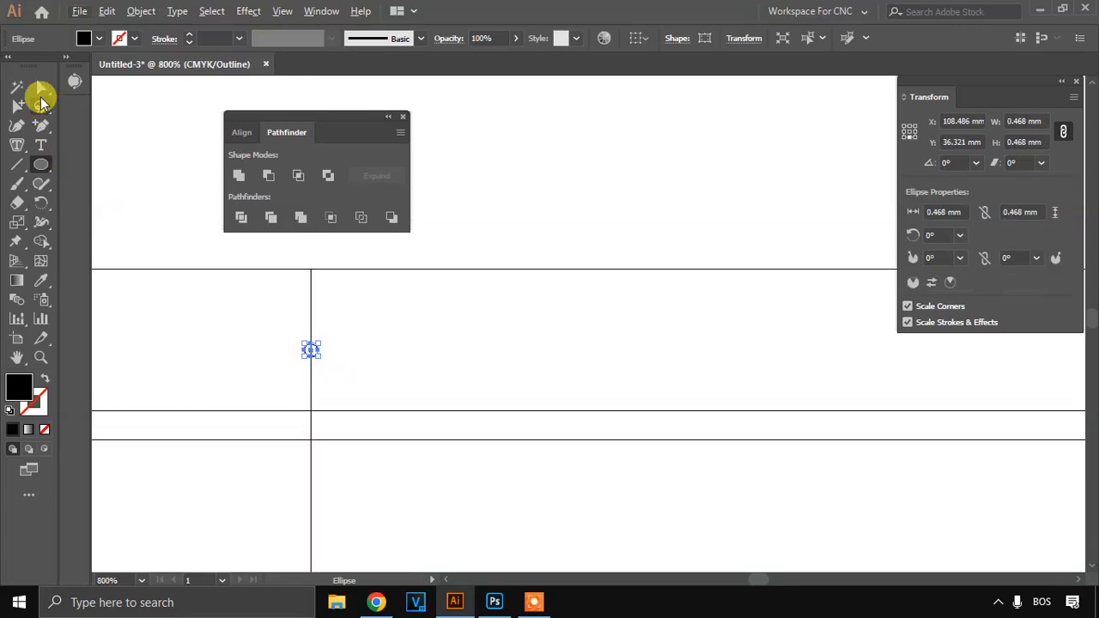
- Copy the helper rectangle and its small circle together to the right end of the sign's upper border
{"action": "left_click", "coordinate": [41, 89]}
{"action": "scroll", "coordinate": [288, 377], "scroll_direction": "down", "scroll_amount": 4}
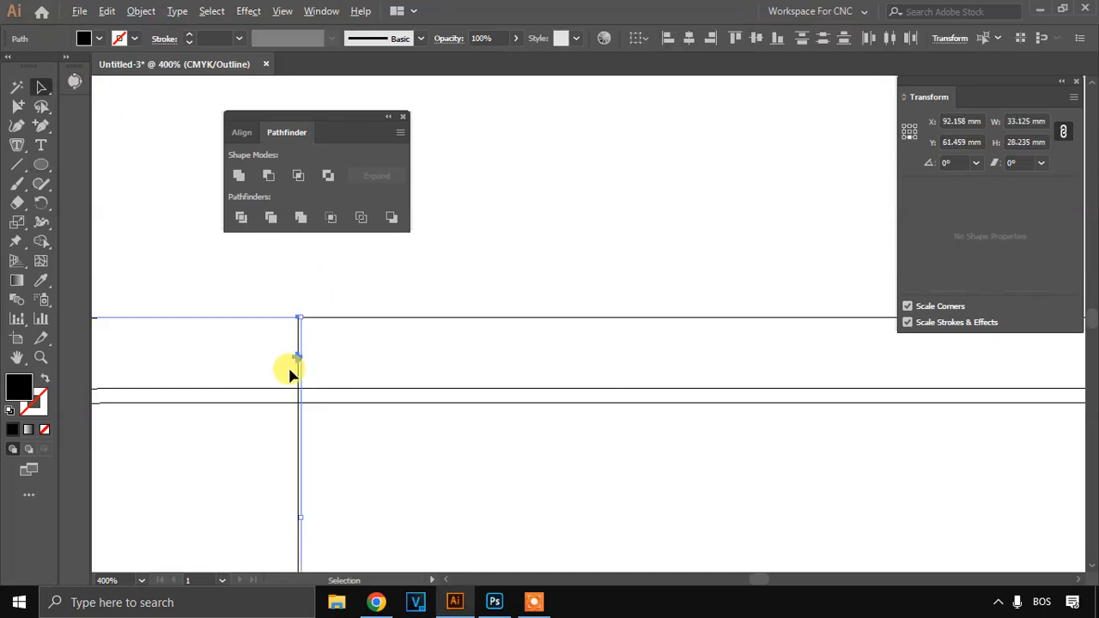
{"action": "left_click", "coordinate": [298, 367]}
{"action": "scroll", "coordinate": [298, 367], "scroll_direction": "down", "scroll_amount": 1}
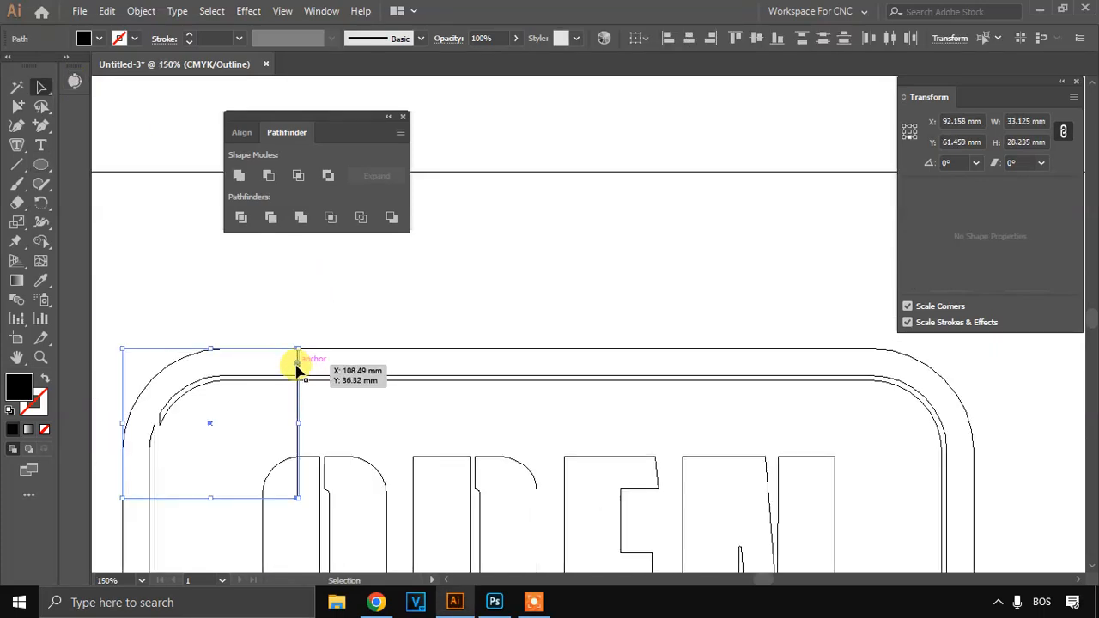
{"action": "left_click_drag", "start_coordinate": [296, 363], "coordinate": [887, 375]}
- Reflect the copied rectangle and circle, and align them with the outer border's upper-right corner
{"action": "right_click", "coordinate": [887, 374]}
{"action": "mouse_move", "coordinate": [895, 300]}
{"action": "left_click", "coordinate": [809, 328]}
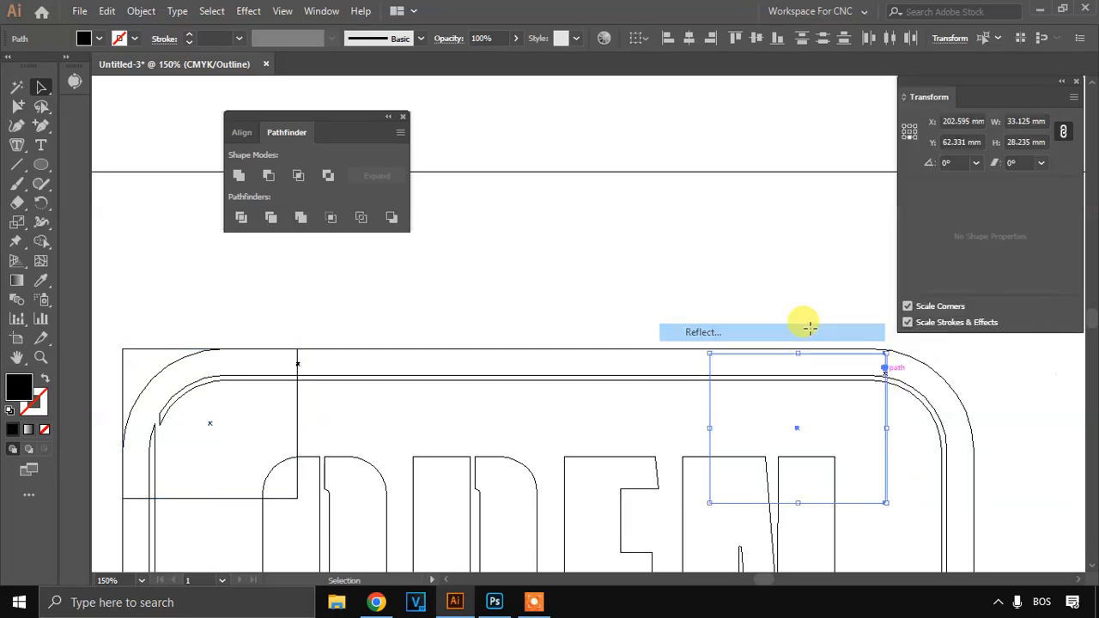
{"action": "key", "text": "Return"}
{"action": "scroll", "coordinate": [830, 395], "scroll_direction": "right", "scroll_amount": 2}
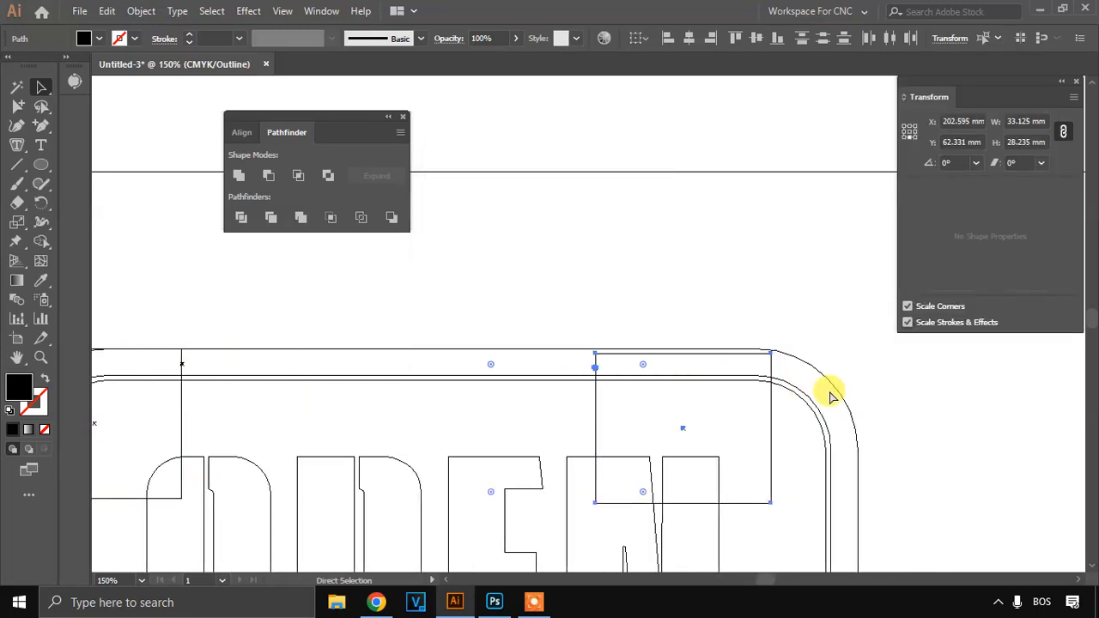
{"action": "key", "text": "v"}
{"action": "left_click_drag", "start_coordinate": [769, 415], "coordinate": [854, 411]}
- Delete the helper rectangle at the outer border's upper-right corner, keeping its small circle
{"action": "key", "text": "a"}
{"action": "left_click", "coordinate": [832, 321]}
{"action": "left_click", "coordinate": [833, 354]}
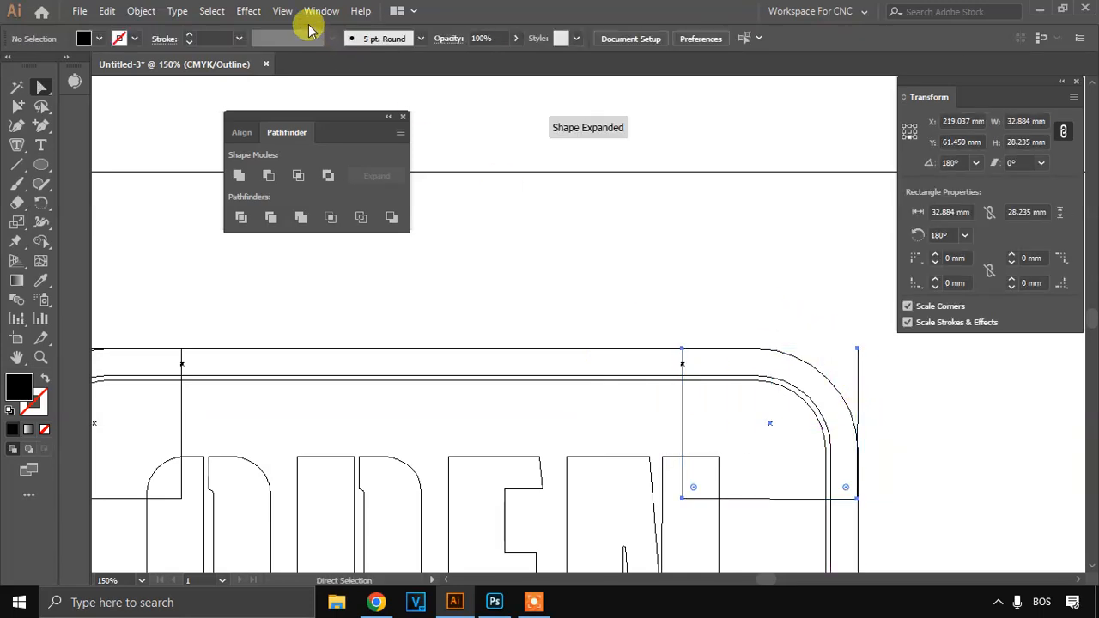
- Show the rulers and place a horizontal guide along the upper border at the height of the small circles
{"action": "left_click", "coordinate": [282, 11]}
{"action": "mouse_move", "coordinate": [406, 441]}
{"action": "left_click", "coordinate": [601, 435]}
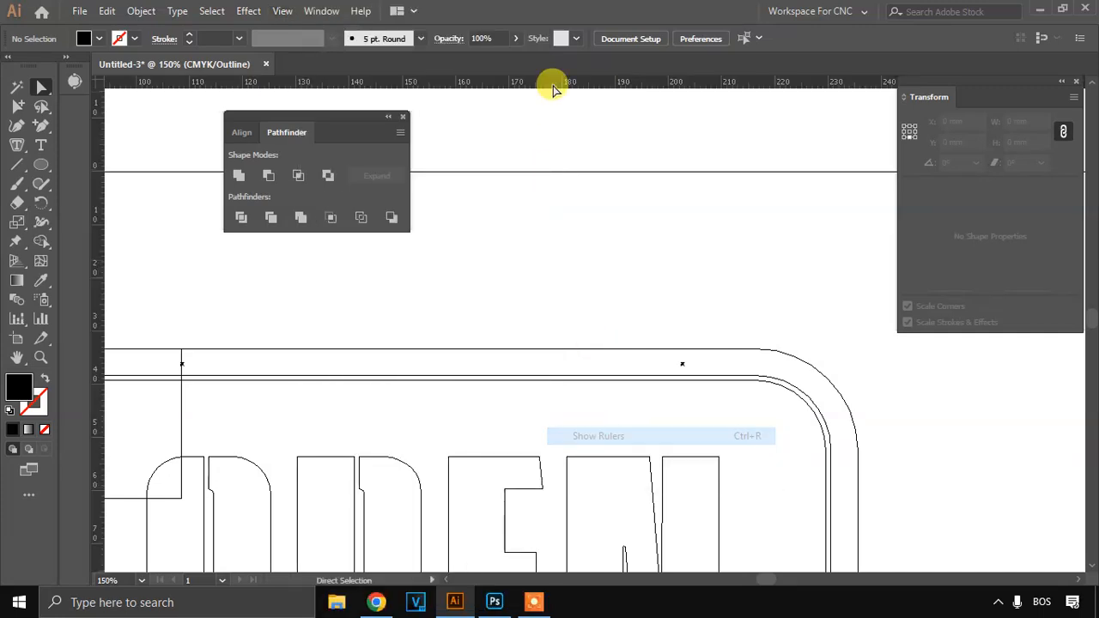
{"action": "left_click_drag", "start_coordinate": [584, 85], "coordinate": [682, 362]}
- Delete the helper rectangle at the outer border's upper-left corner, keeping its small circle
{"action": "left_click", "coordinate": [181, 403]}
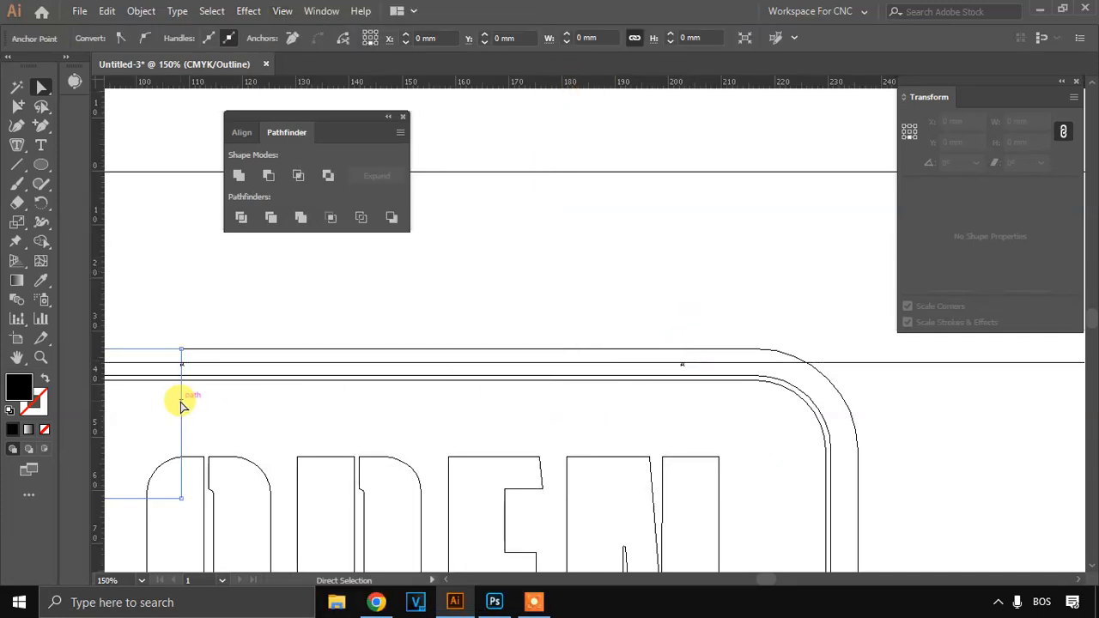
{"action": "key", "text": "Delete"}
{"action": "key", "text": "Delete"}
- Examine both small circles up close to compare their vertical alignment against the horizontal guide
{"action": "scroll", "coordinate": [688, 371], "scroll_direction": "up", "scroll_amount": 9}
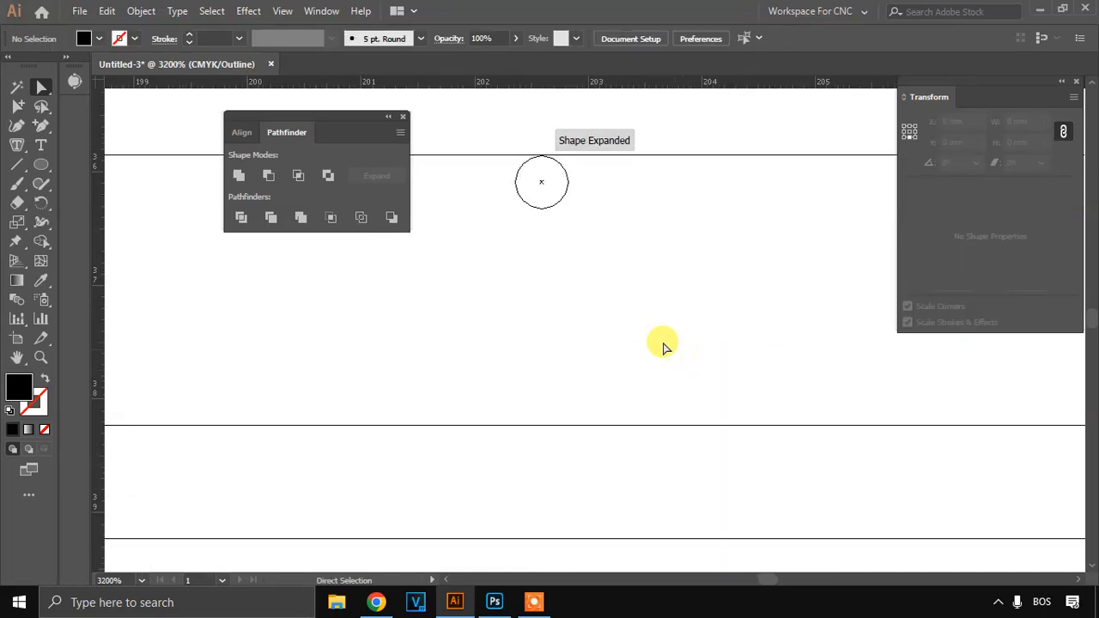
{"action": "scroll", "coordinate": [581, 258], "scroll_direction": "down", "scroll_amount": 5}
{"action": "scroll", "coordinate": [368, 256], "scroll_direction": "left", "scroll_amount": 5}
{"action": "scroll", "coordinate": [336, 255], "scroll_direction": "left", "scroll_amount": 5}
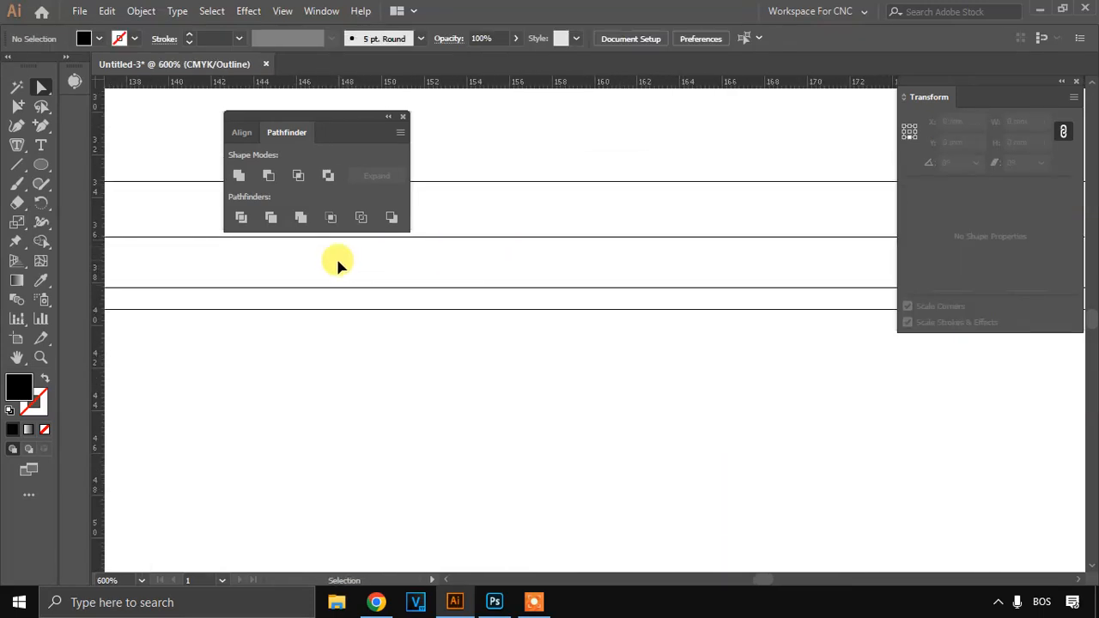
{"action": "scroll", "coordinate": [278, 260], "scroll_direction": "down", "scroll_amount": 2}
{"action": "scroll", "coordinate": [241, 259], "scroll_direction": "up", "scroll_amount": 7}
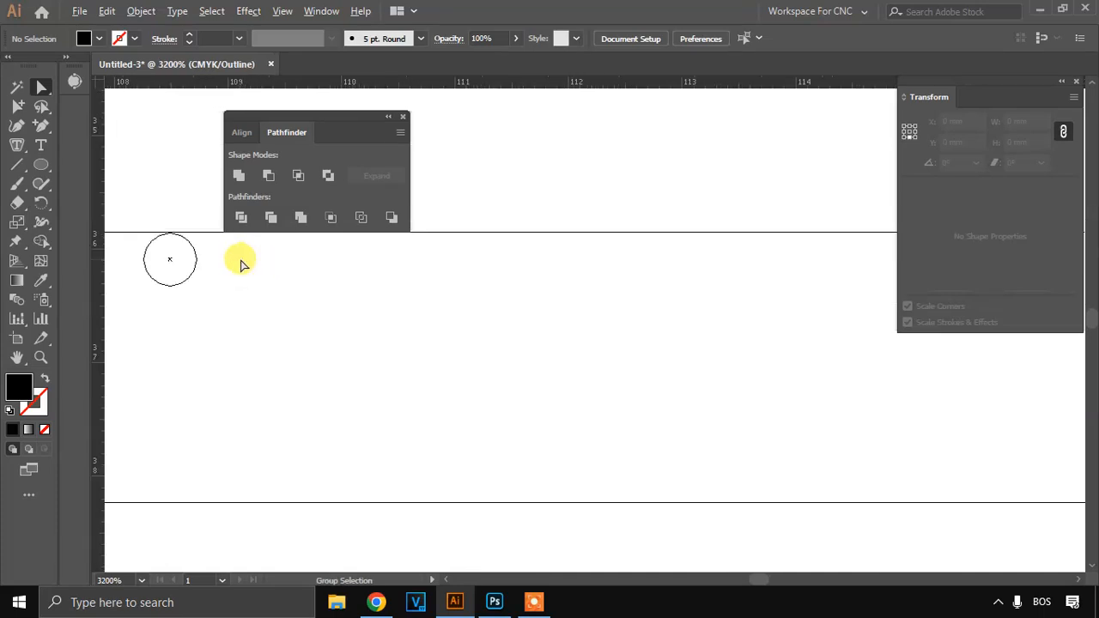
{"action": "scroll", "coordinate": [240, 256], "scroll_direction": "left", "scroll_amount": 4}
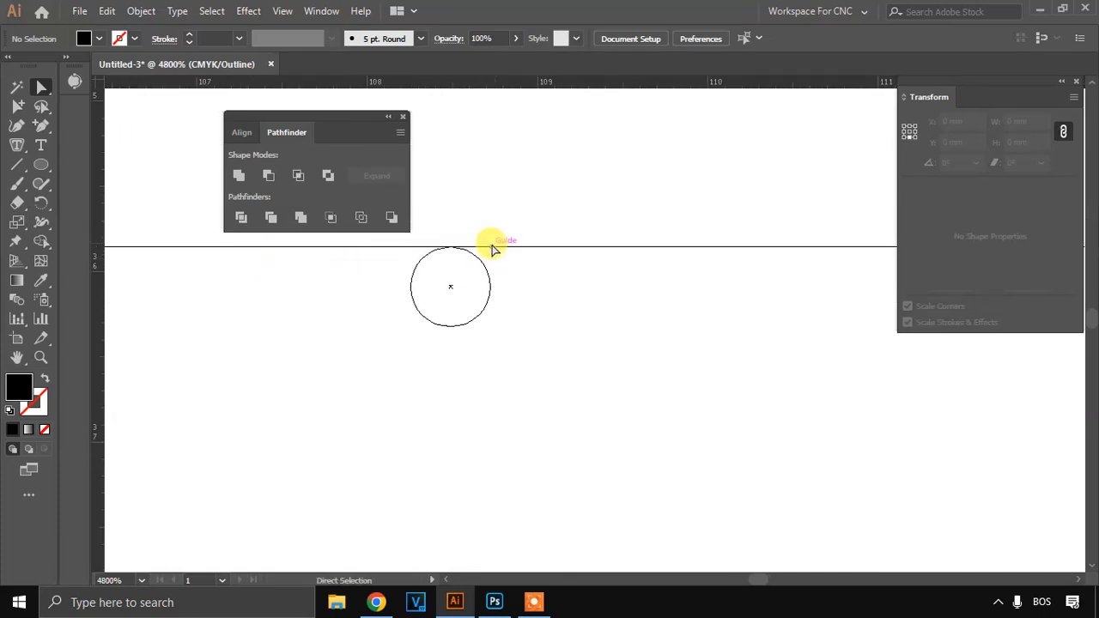
{"action": "scroll", "coordinate": [447, 286], "scroll_direction": "down", "scroll_amount": 9}
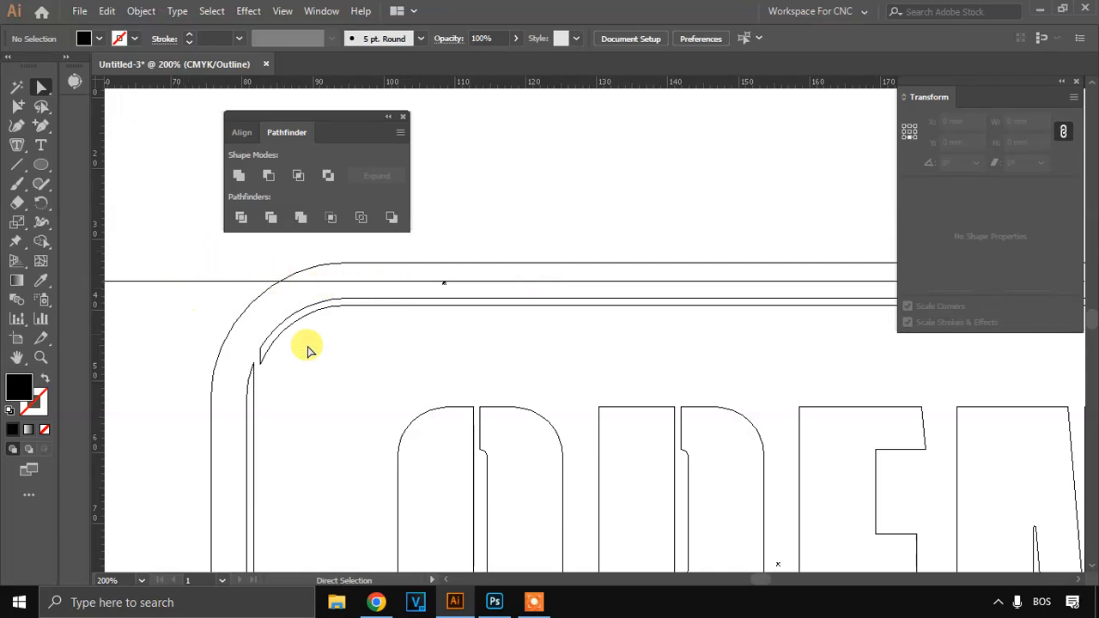
- Switch the artwork from outline display to the filled preview display
{"action": "left_click", "coordinate": [283, 11]}
{"action": "left_click", "coordinate": [326, 27]}
{"action": "scroll", "coordinate": [429, 282], "scroll_direction": "down", "scroll_amount": 3}
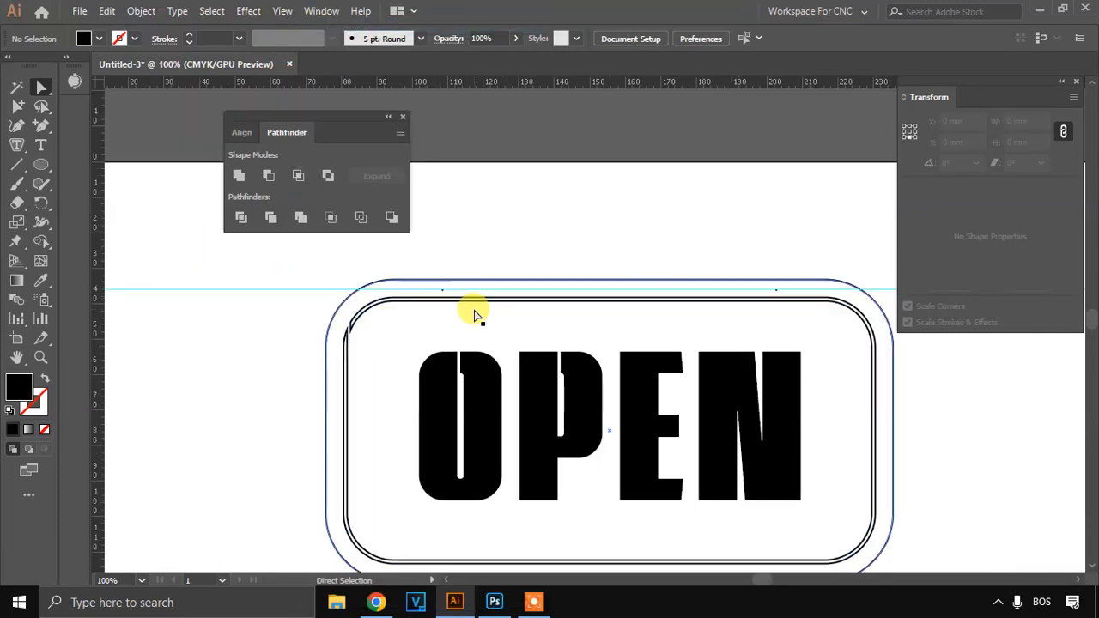
- Fill the outer rounded rectangle of the sign with dark grey 444444
{"action": "left_click", "coordinate": [734, 264]}
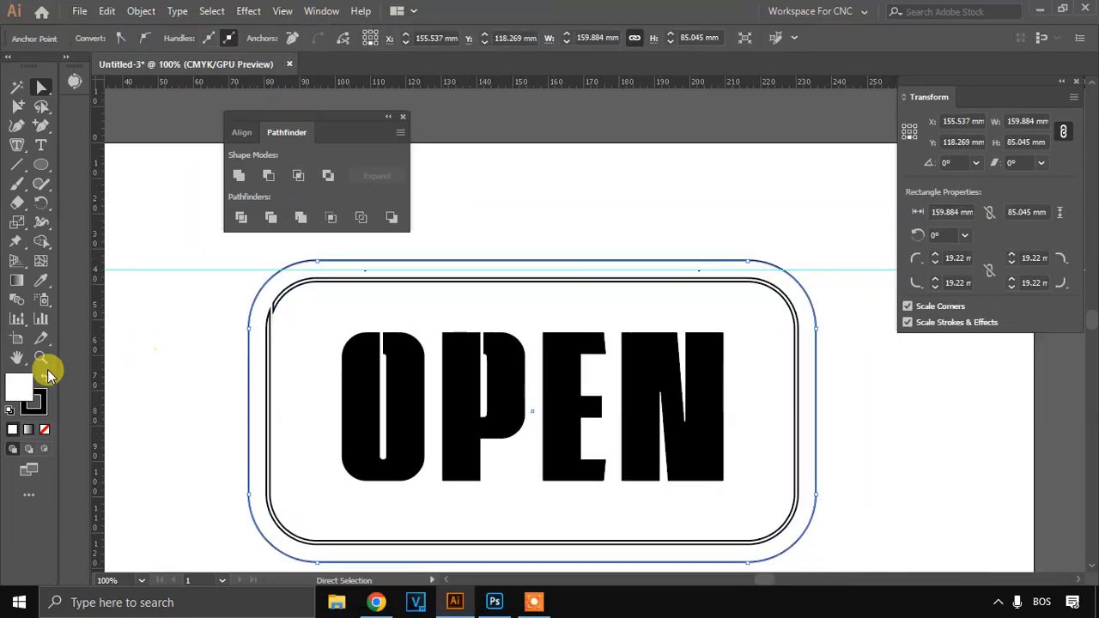
{"action": "double_click", "coordinate": [19, 387]}
{"action": "left_click", "coordinate": [339, 379]}
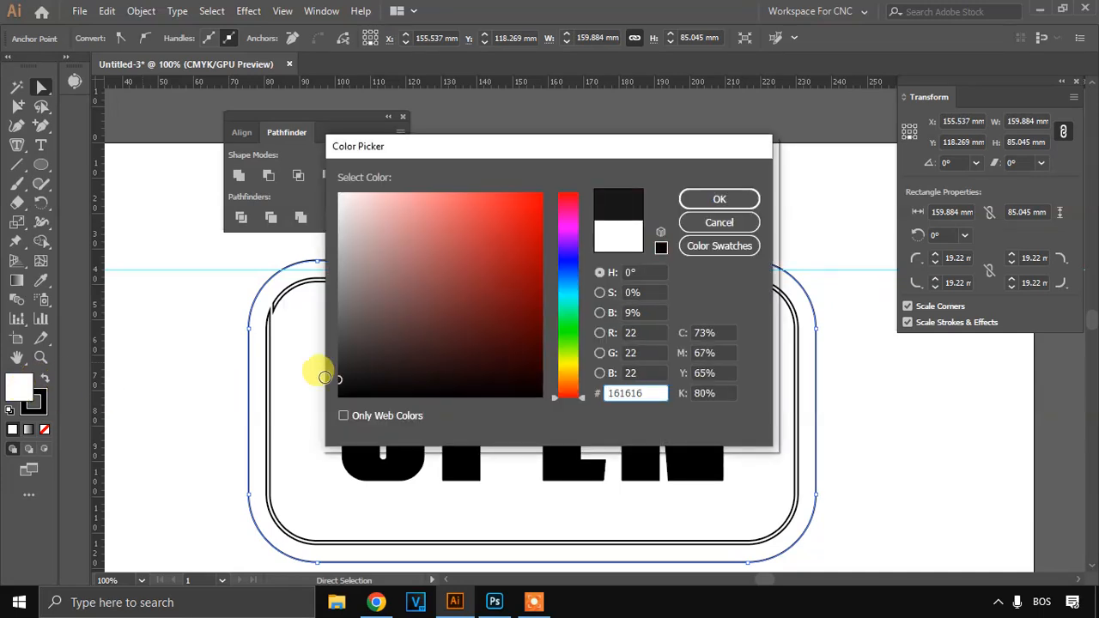
{"action": "left_click_drag", "start_coordinate": [342, 337], "coordinate": [322, 341]}
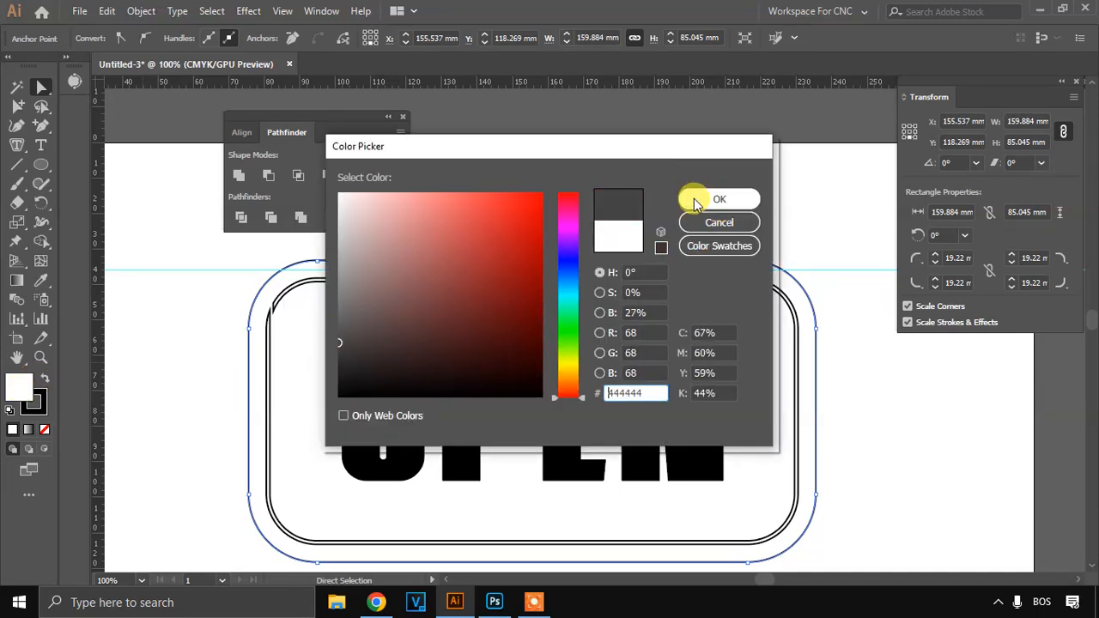
{"action": "left_click", "coordinate": [695, 199]}
{"action": "scroll", "coordinate": [684, 256], "scroll_direction": "down", "scroll_amount": 1}
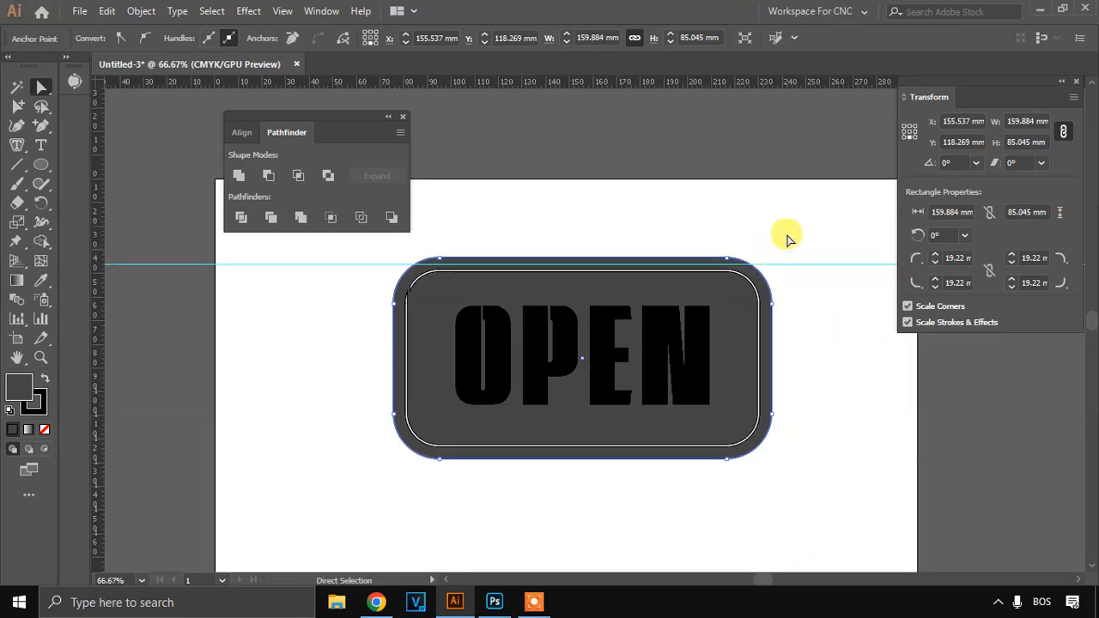
- Select all the artwork, apply the artboard's white fill without a stroke using the Eyedropper, and deselect everything
{"action": "key", "text": "ctrl+a"}
{"action": "left_click", "coordinate": [40, 281]}
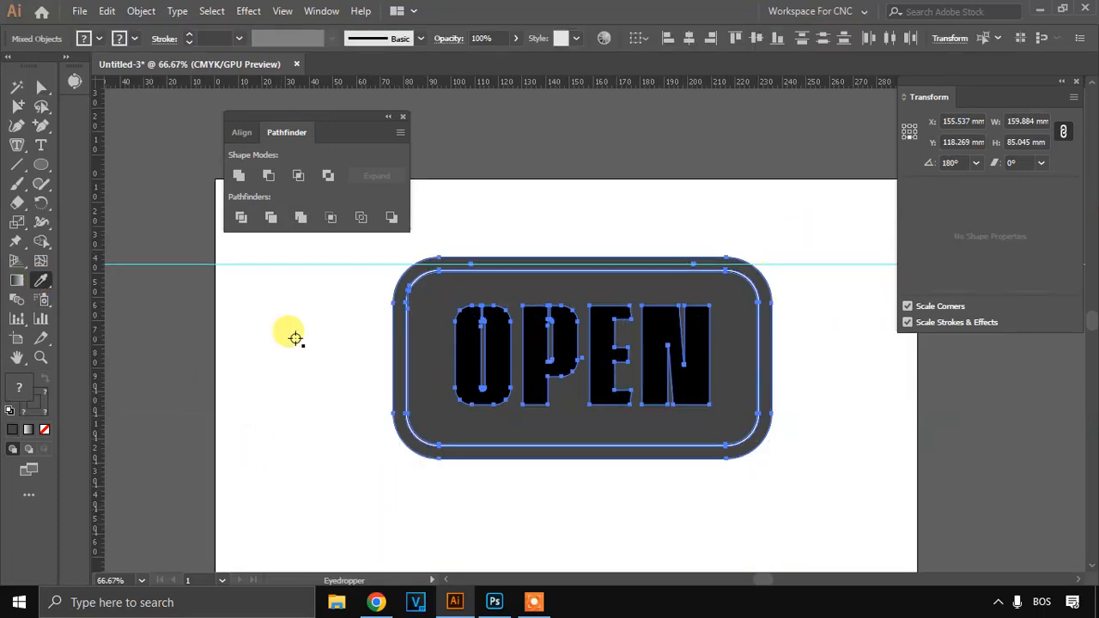
{"action": "left_click", "coordinate": [290, 331]}
{"action": "left_click", "coordinate": [43, 89]}
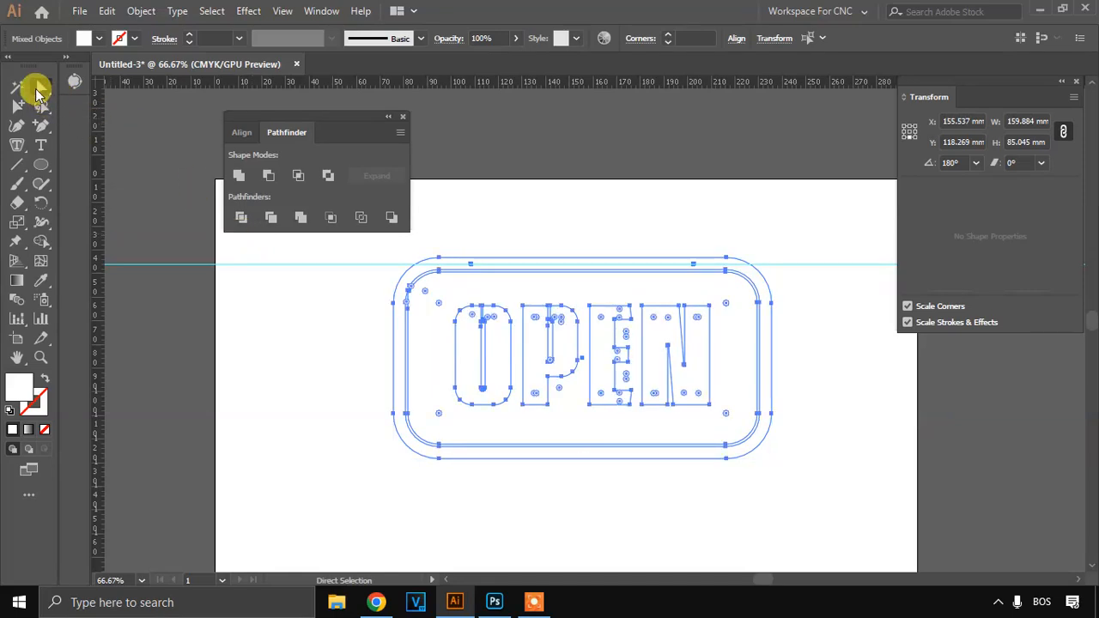
{"action": "left_click", "coordinate": [524, 252]}
{"action": "key", "text": "v"}
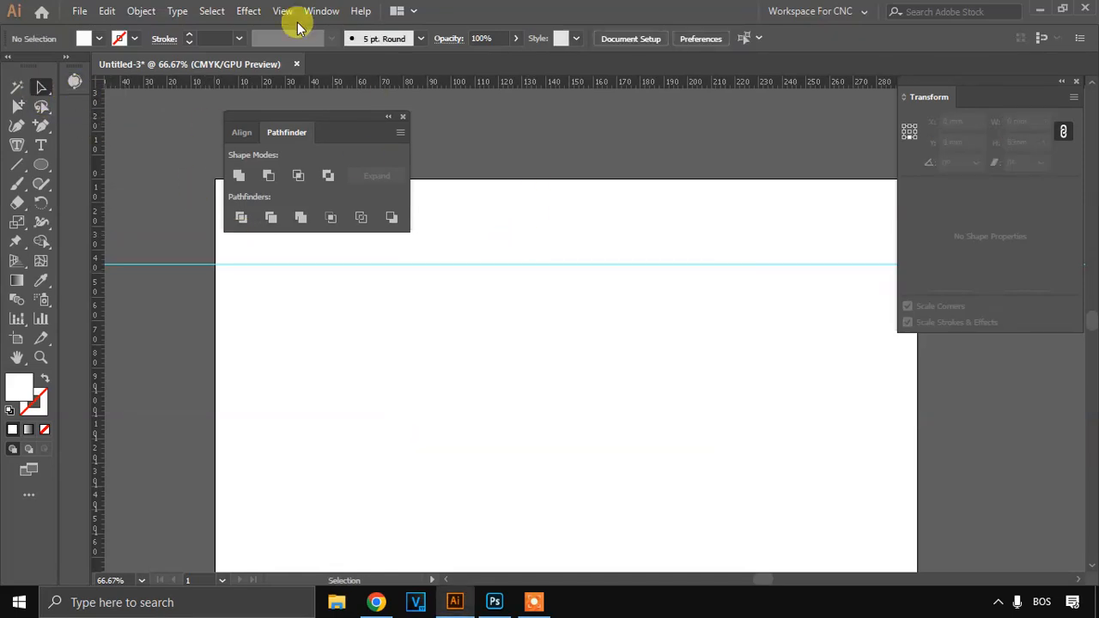
- Fill the sign's outer rounded rectangle with dark grey 232323 while in outline display, and return to the filled preview display
{"action": "left_click", "coordinate": [287, 12]}
{"action": "left_click", "coordinate": [331, 24]}
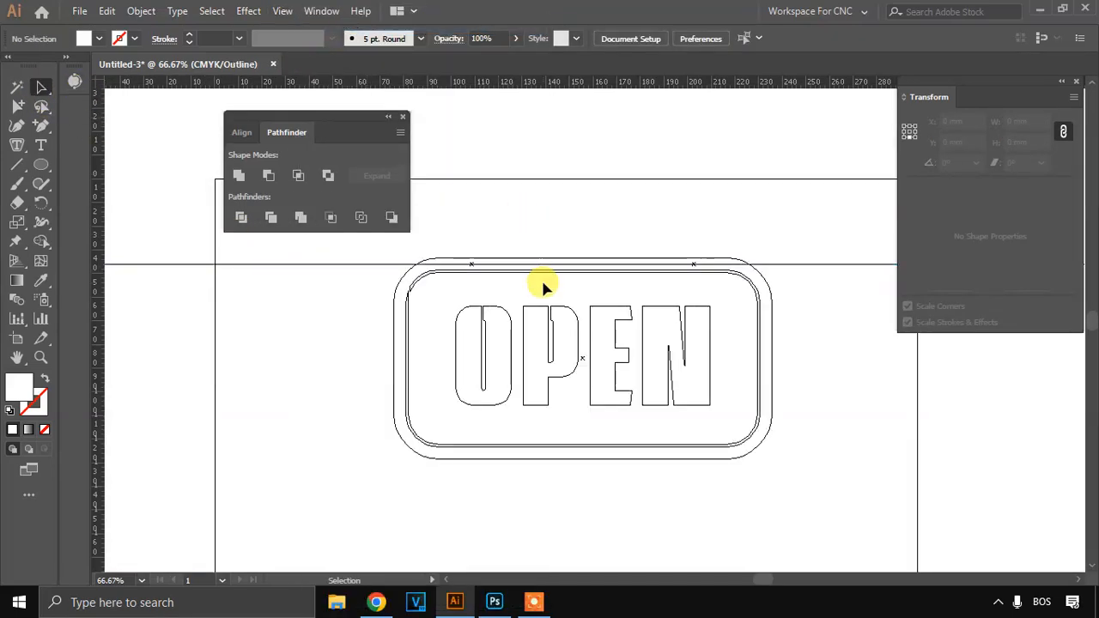
{"action": "double_click", "coordinate": [30, 396]}
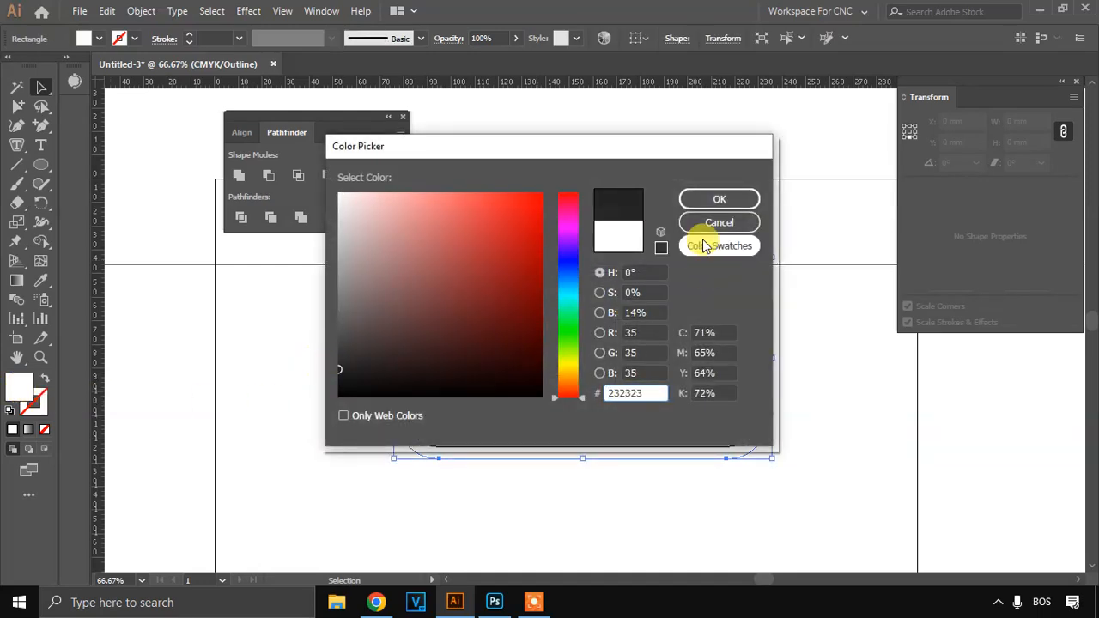
{"action": "left_click", "coordinate": [719, 198]}
{"action": "left_click", "coordinate": [282, 10]}
{"action": "left_click", "coordinate": [326, 24]}
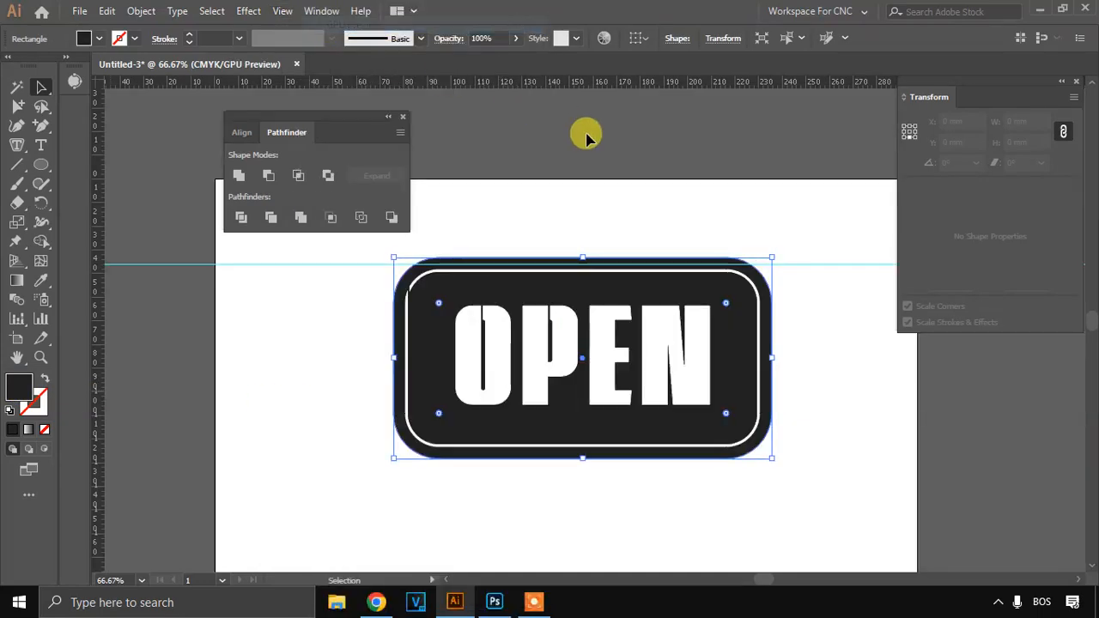
- Deselect the outer rectangle and close the floating Pathfinder controls to leave an unobstructed view of the whole OPEN sign
{"action": "left_click", "coordinate": [632, 186]}
{"action": "scroll", "coordinate": [658, 275], "scroll_direction": "up", "scroll_amount": 1}
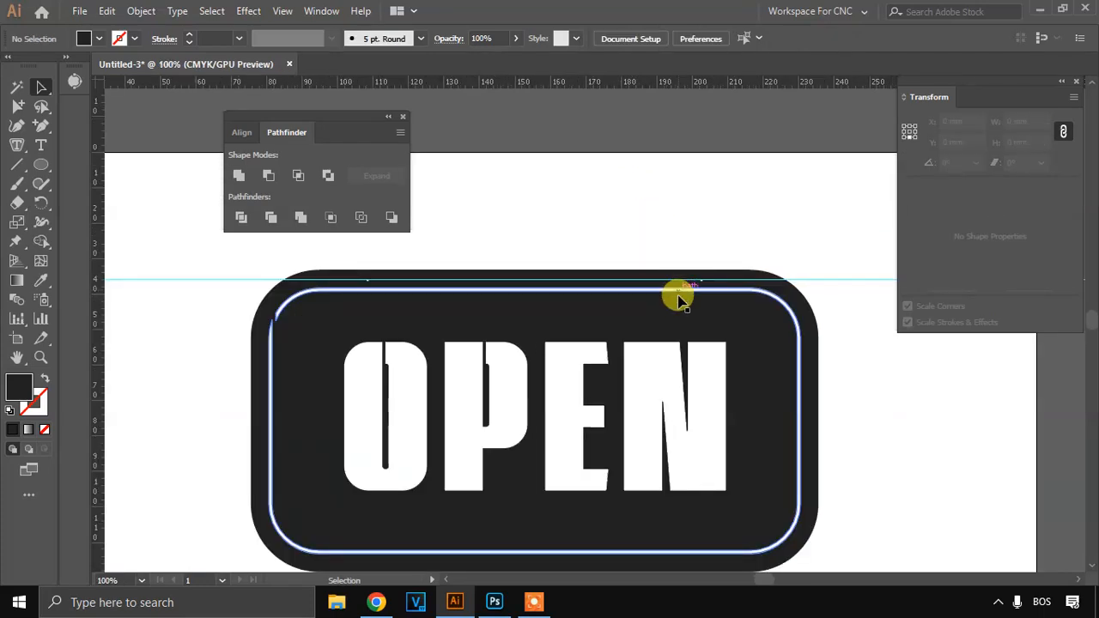
{"action": "left_click", "coordinate": [402, 116]}
{"action": "scroll", "coordinate": [473, 210], "scroll_direction": "down", "scroll_amount": 1}
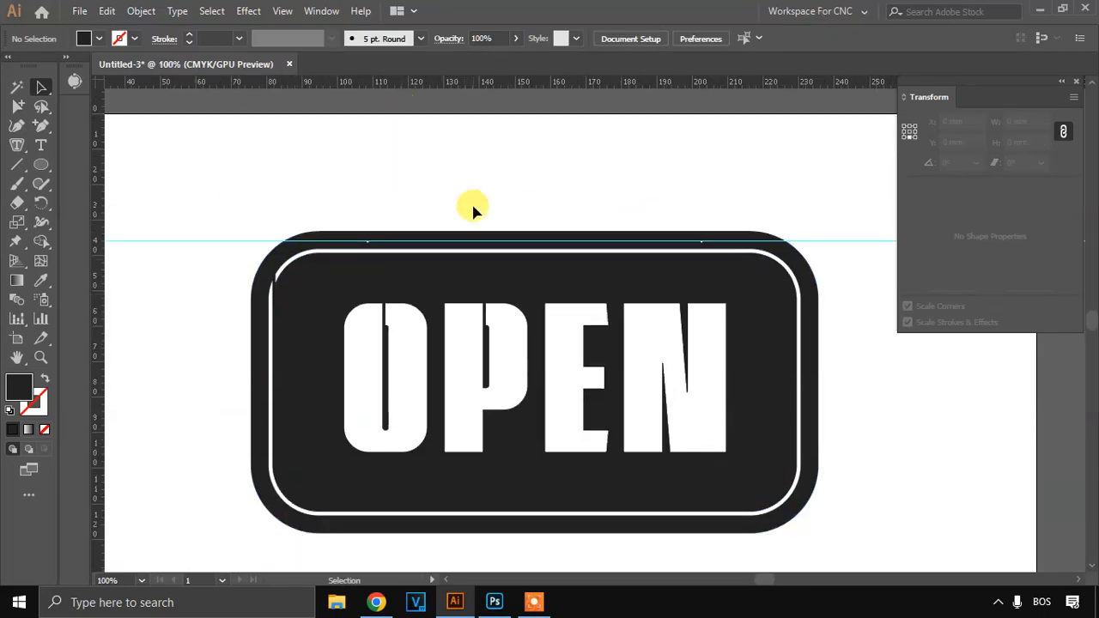
{"action": "scroll", "coordinate": [474, 212], "scroll_direction": "right", "scroll_amount": 1}
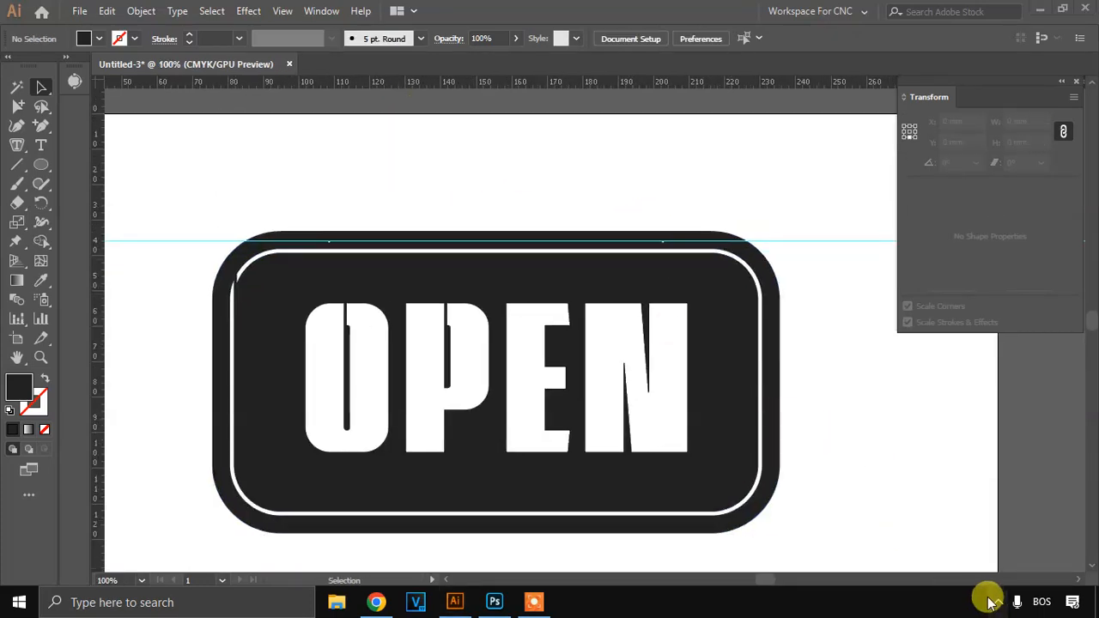